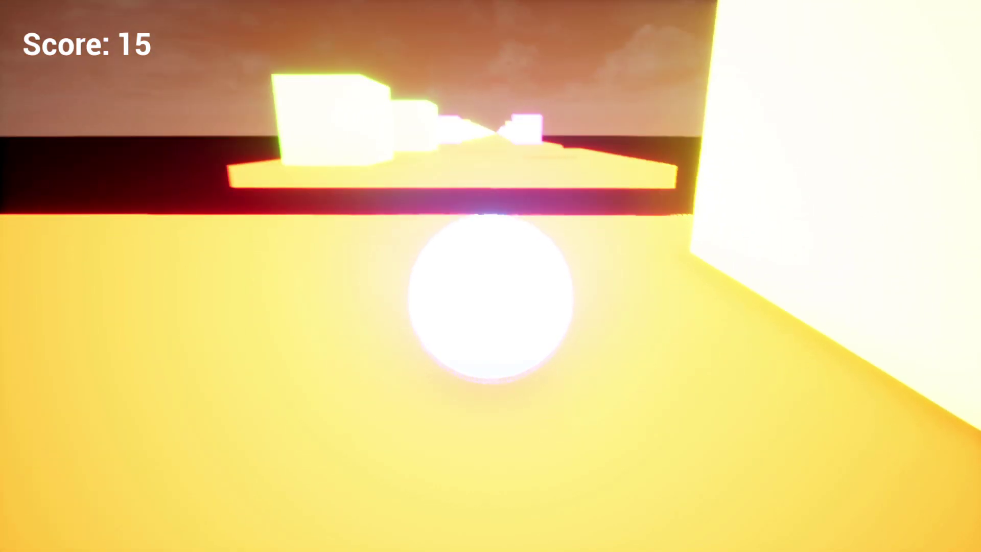
key("space")
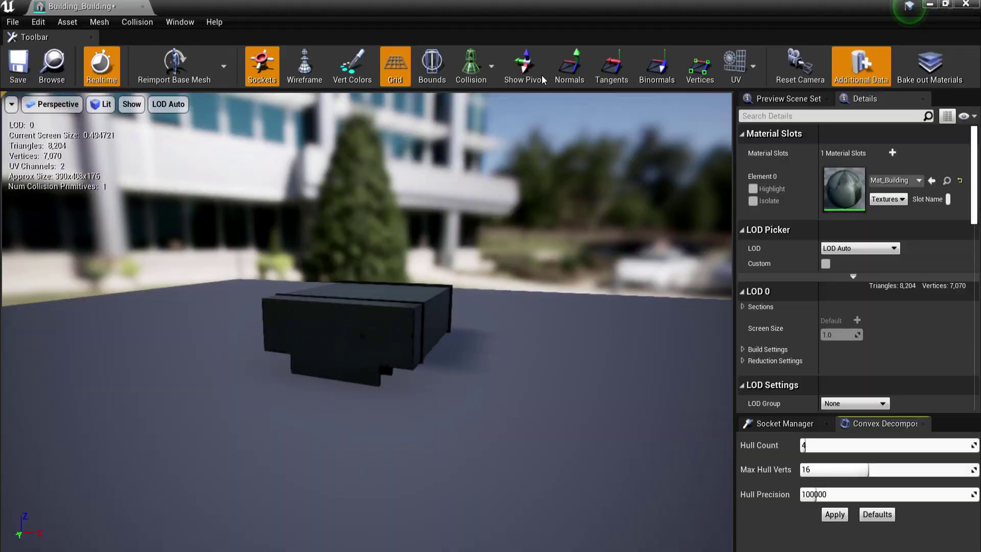
left_click(491, 66)
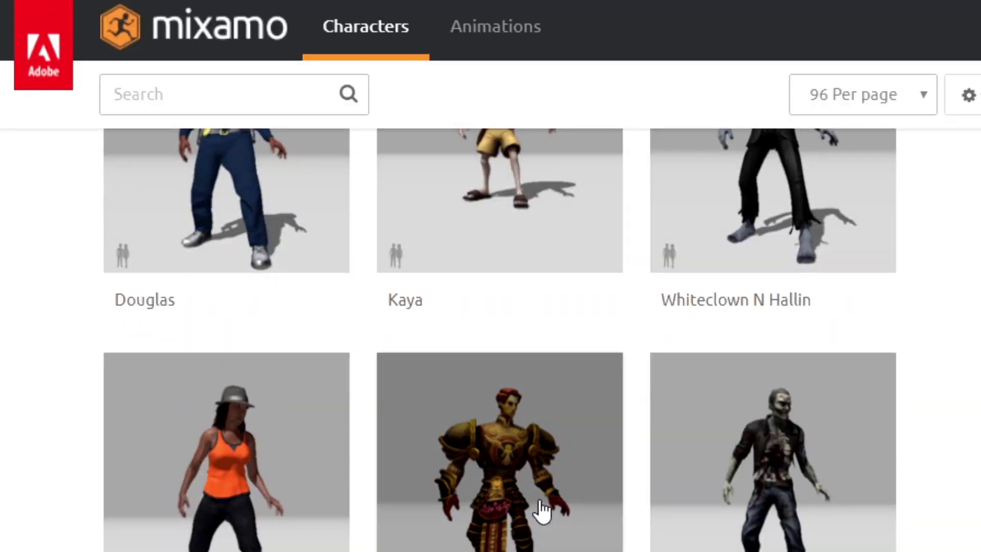
Browse the Mixamo characters, choose Maynard, and accept replacing the previous character
scroll(542, 508, "down", 10)
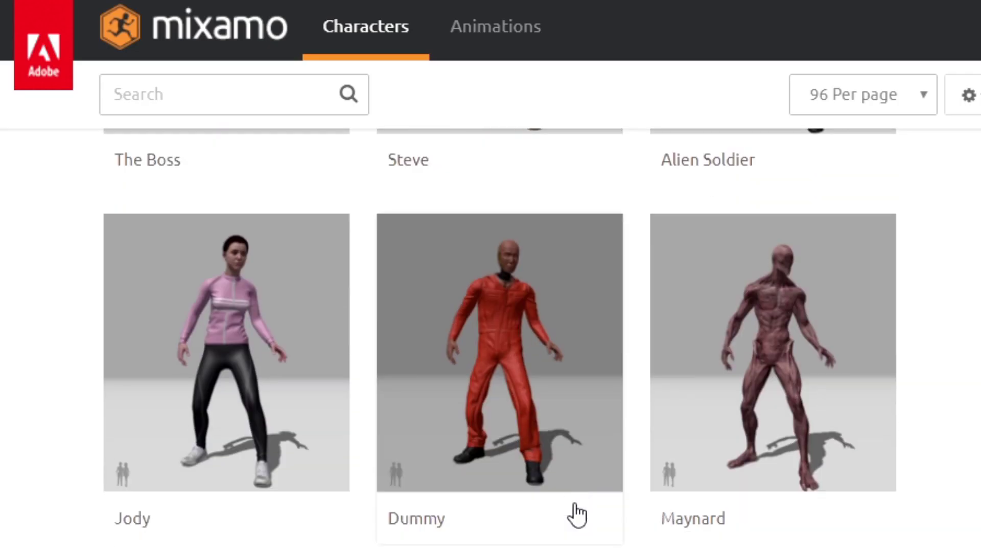
scroll(574, 517, "down", 1)
left_click(810, 347)
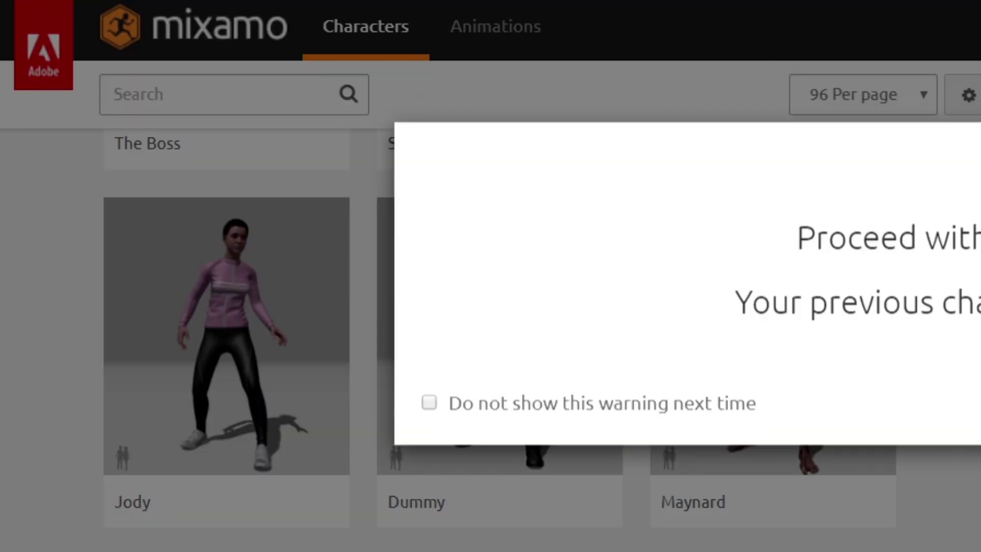
left_click(661, 243)
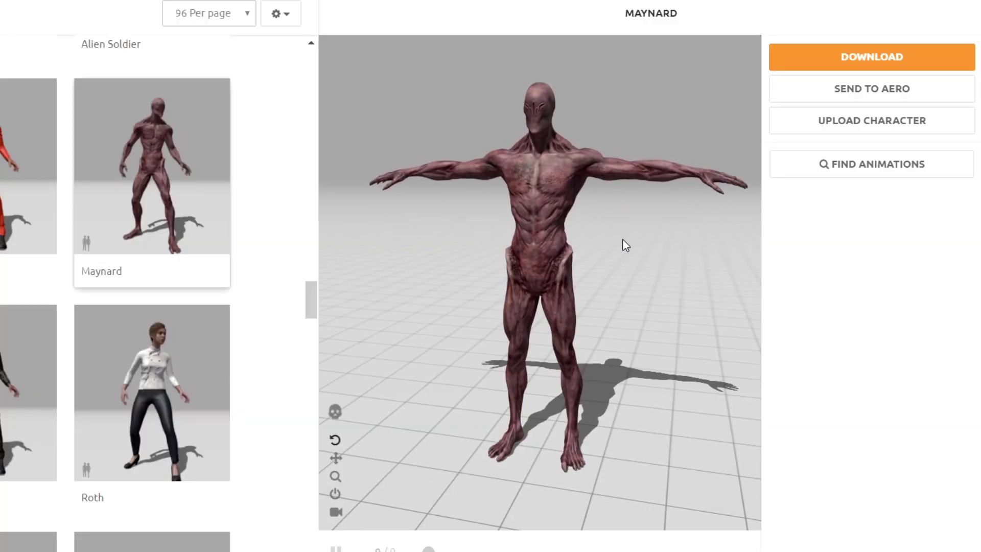
Inspect the Maynard model and download it in FBX format with the T-pose
left_click_drag(624, 244, 400, 186)
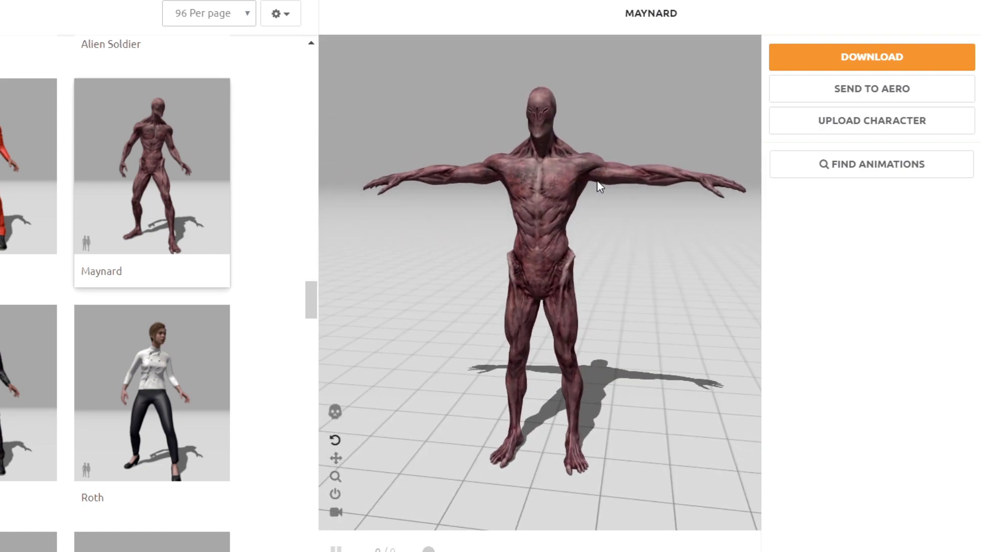
scroll(598, 185, "up", 3)
scroll(634, 244, "up", 3)
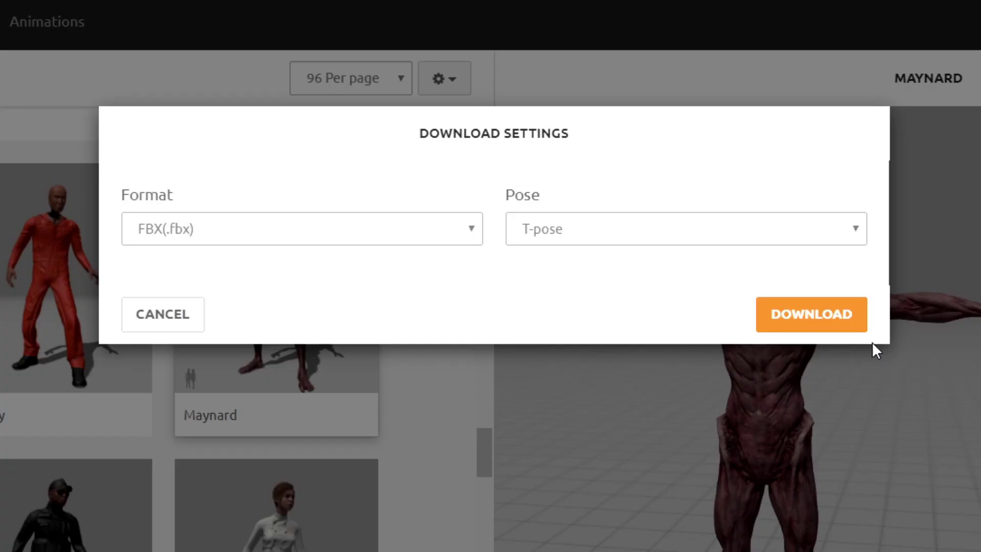
left_click(826, 313)
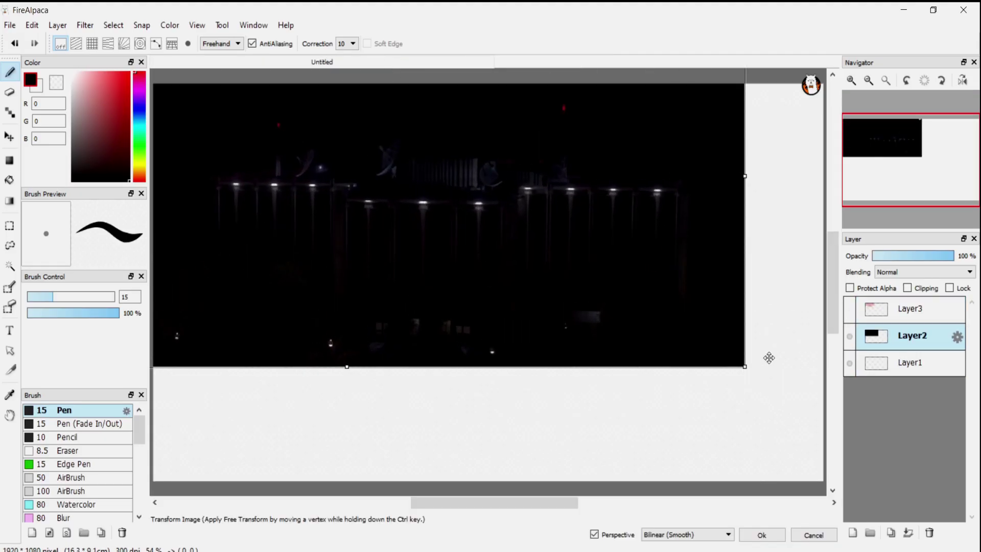
Enlarge the dark building picture on Layer2 to fill the canvas and move the Stranger Things logo to the canvas's upper-right area
left_click_drag(767, 89, 843, 54)
left_click_drag(800, 126, 782, 165)
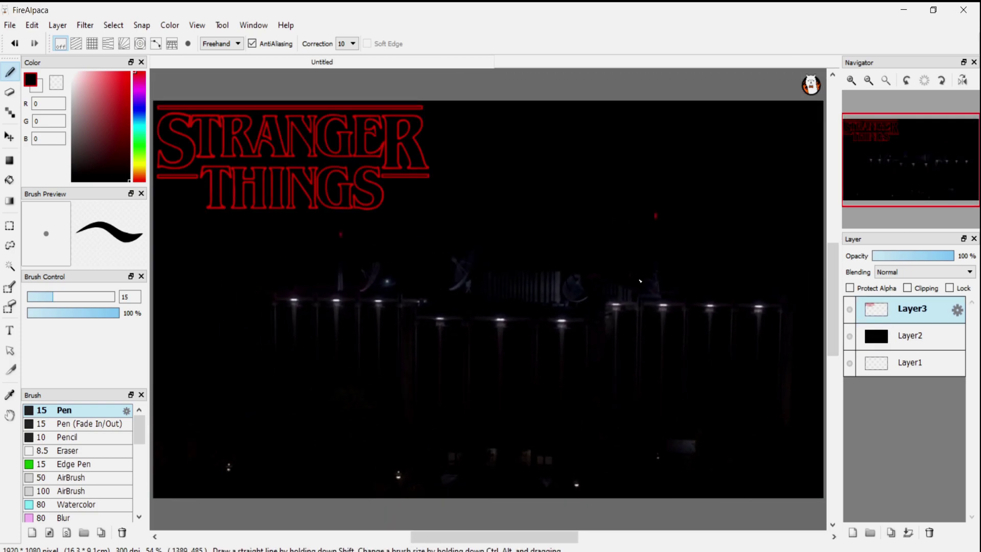
key("ctrl+t")
left_click_drag(399, 174, 684, 190)
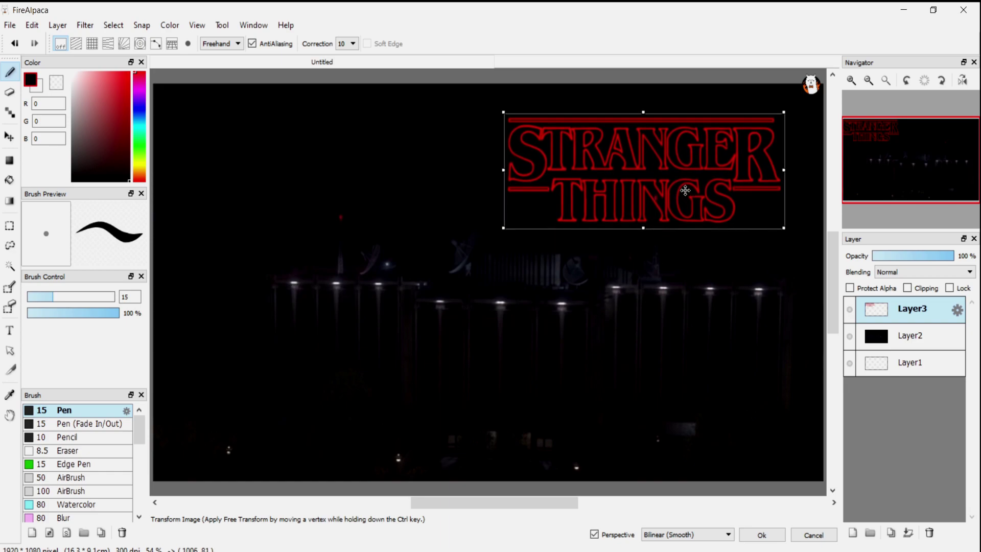
Delete Layer1, which holds the small red airbrush spot beside the logo
left_click(900, 330)
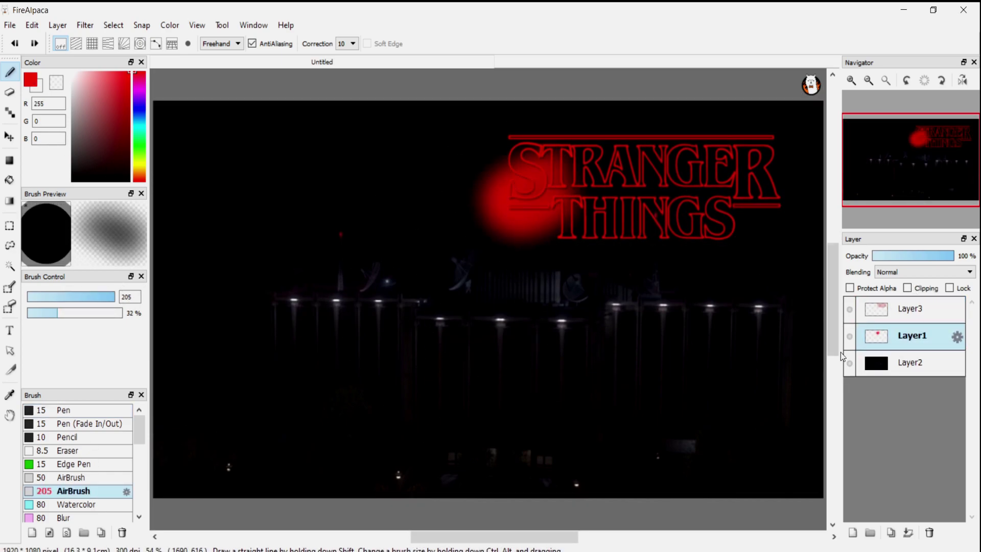
left_click(930, 533)
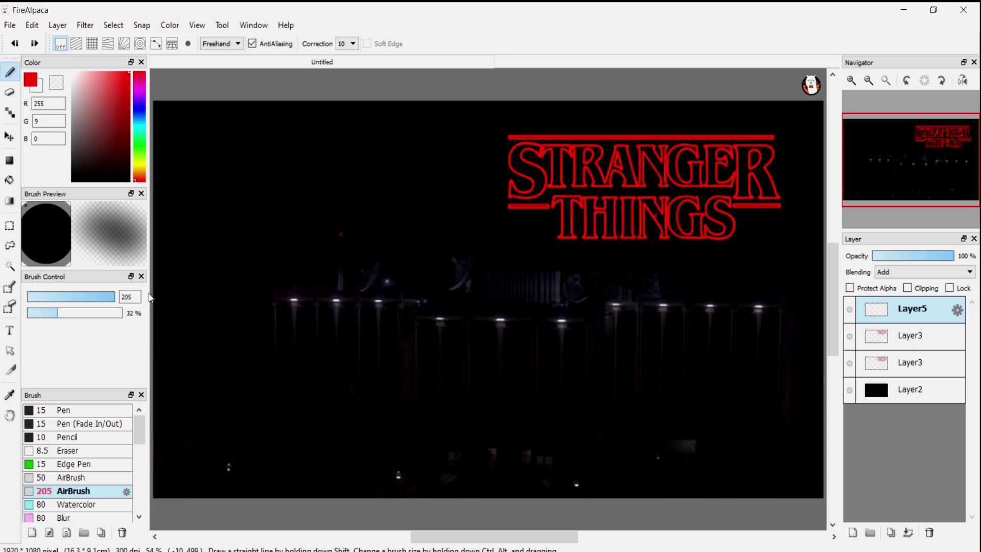
Enlarge the AirBrush to 963, paint a red glow around the logo on Layer5, and lower that layer's opacity to 24%
left_click_drag(149, 298, 215, 298)
mouse_move(588, 158)
left_mouse_down()
mouse_move(746, 219)
mouse_move(552, 214)
left_mouse_up()
left_click_drag(952, 256, 885, 257)
Add a new layer, airbrush a second red glow over the logo, and adjust the layer's blending mode and opacity
left_click(853, 532)
mouse_move(610, 135)
left_mouse_down()
mouse_move(713, 178)
mouse_move(562, 162)
left_mouse_up()
left_click(900, 272)
left_click(888, 296)
mouse_move(885, 255)
left_mouse_down()
mouse_move(915, 257)
mouse_move(892, 257)
left_mouse_up()
Reorder the glow layers Layer5 and Layer6 so they sit beneath both logo layers and above Layer2
left_click(911, 337)
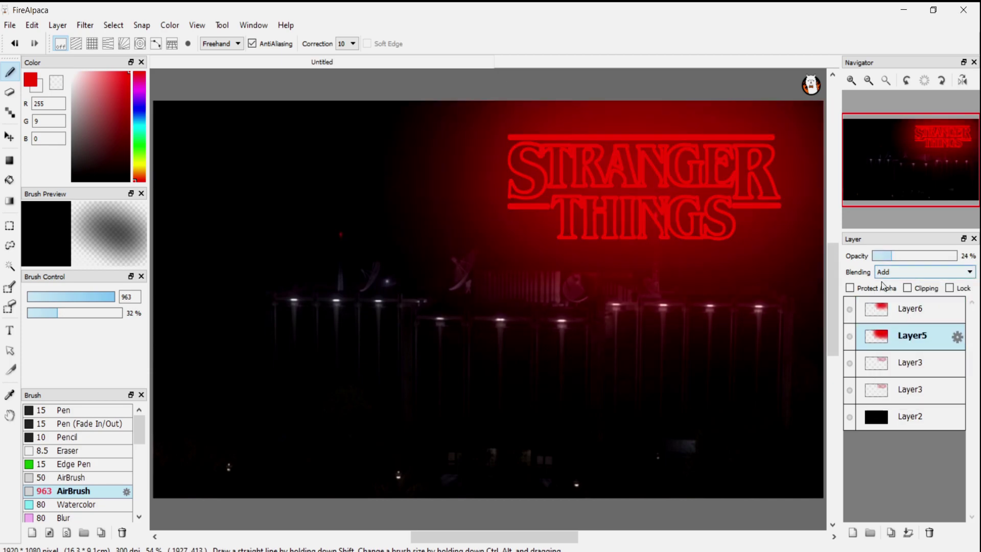
left_click_drag(883, 336, 880, 402)
left_click_drag(880, 310, 878, 374)
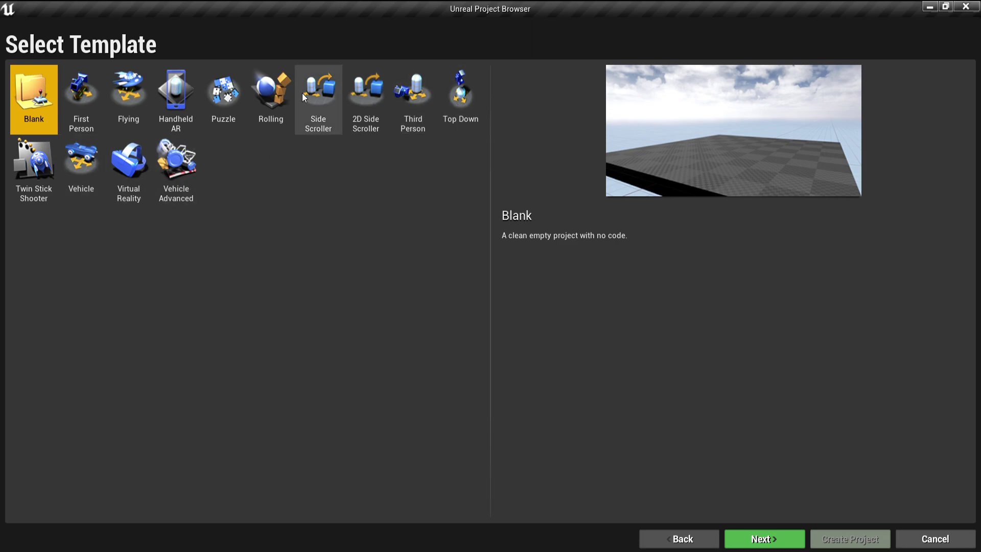
Set up an Unreal project from the First Person template and name it Stranger_Things_Game
left_click(101, 105)
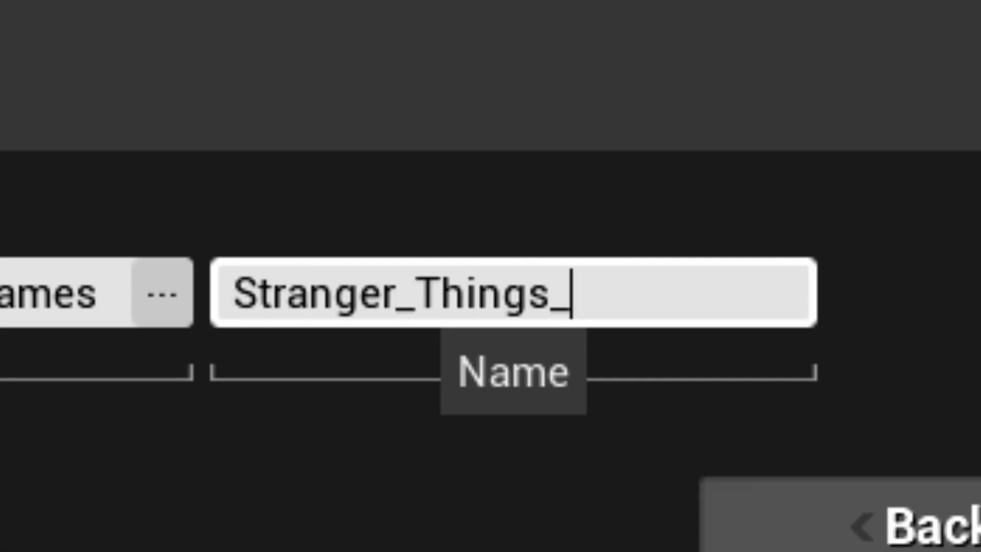
type("Stranger_Things_The_Game")
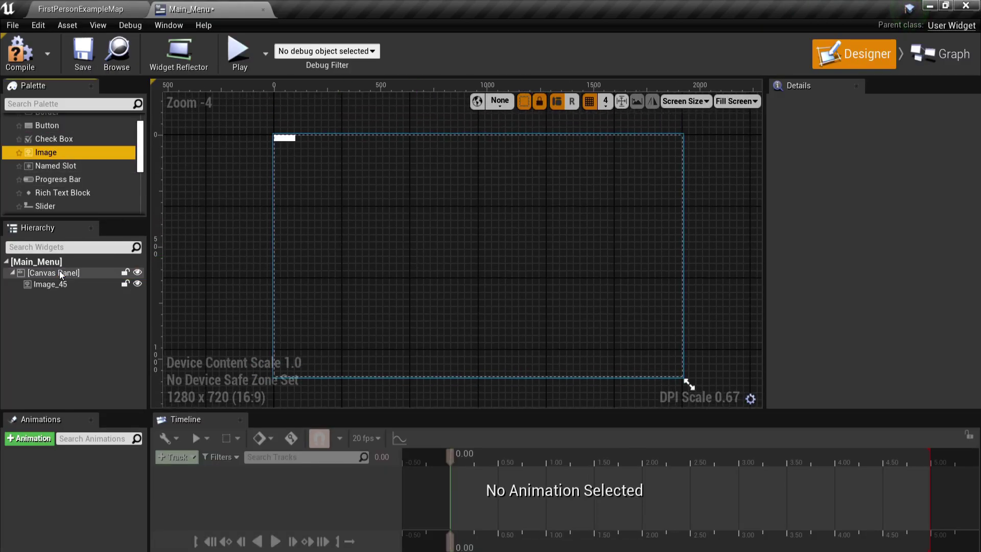
Resize the image widget in the Main_Menu canvas to 1920 by 1080
left_click(58, 284)
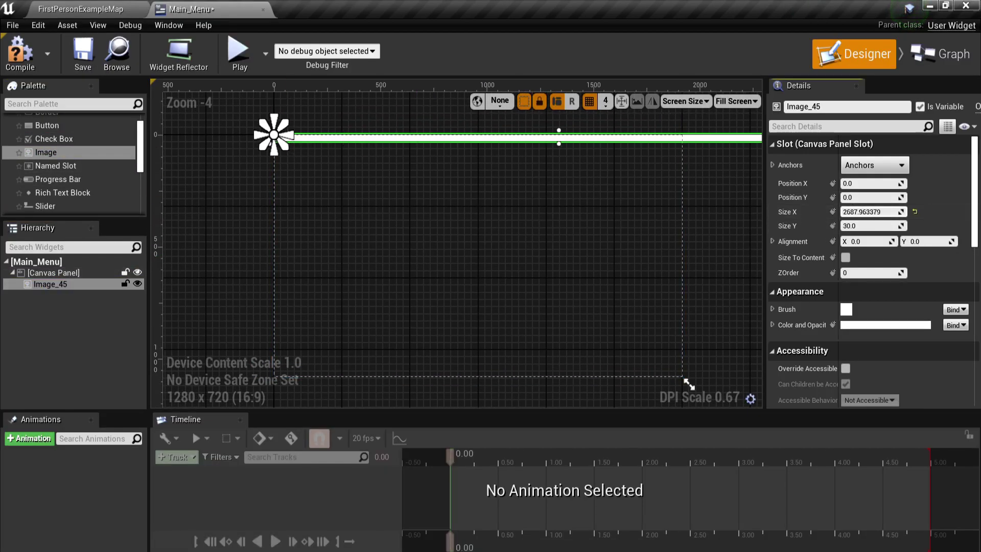
key("Return")
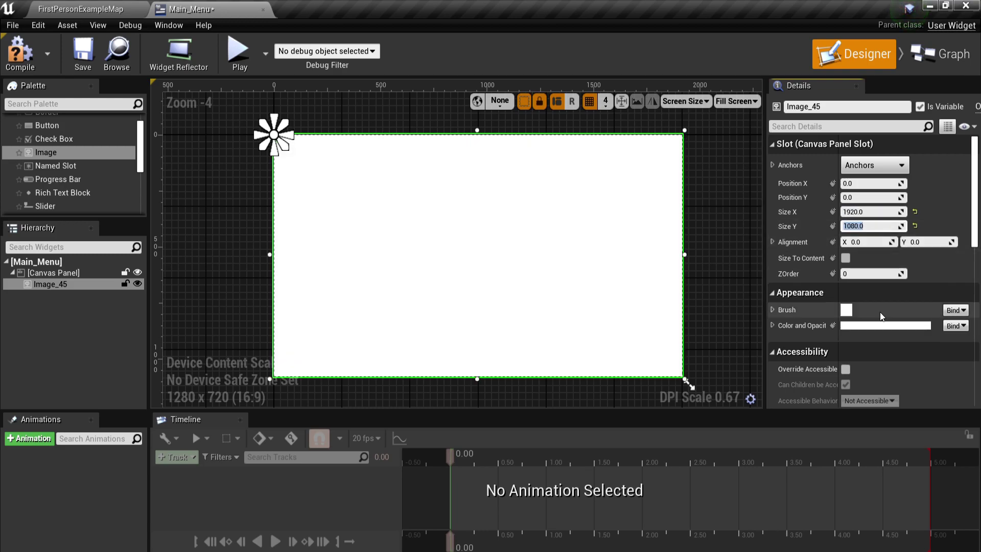
Expand the image widget's Brush settings and open the list of assets for its image
left_click(773, 310)
left_click(912, 336)
scroll(812, 402, "down", 2)
scroll(811, 398, "down", 2)
scroll(810, 397, "up", 4)
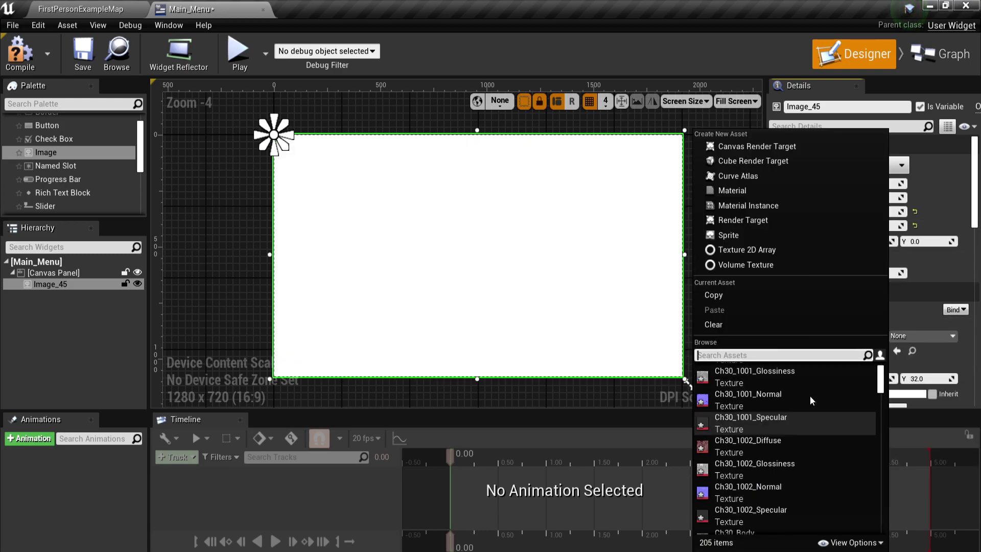
left_click(754, 354)
type("spa")
key("BackSpace")
key("BackSpace")
key("BackSpace")
Assign the Stranger Things background picture as the image widget's brush
scroll(762, 376, "down", 10)
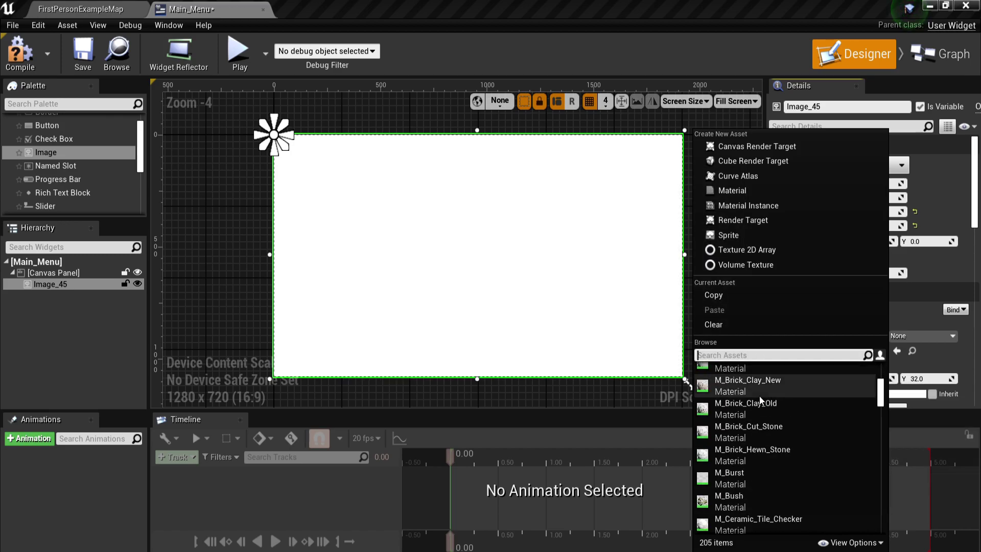
left_click(741, 400)
left_click(701, 233)
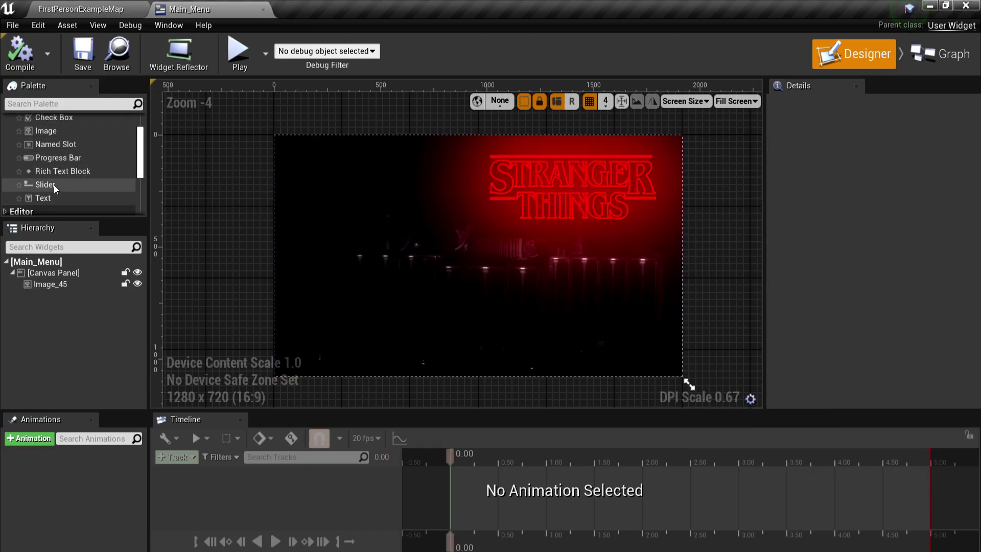
Place a Vertical Box at 328, 436 on the menu canvas, sized about 374 by 434, and add a Button inside it
left_click_drag(298, 188, 343, 228)
left_click(134, 104)
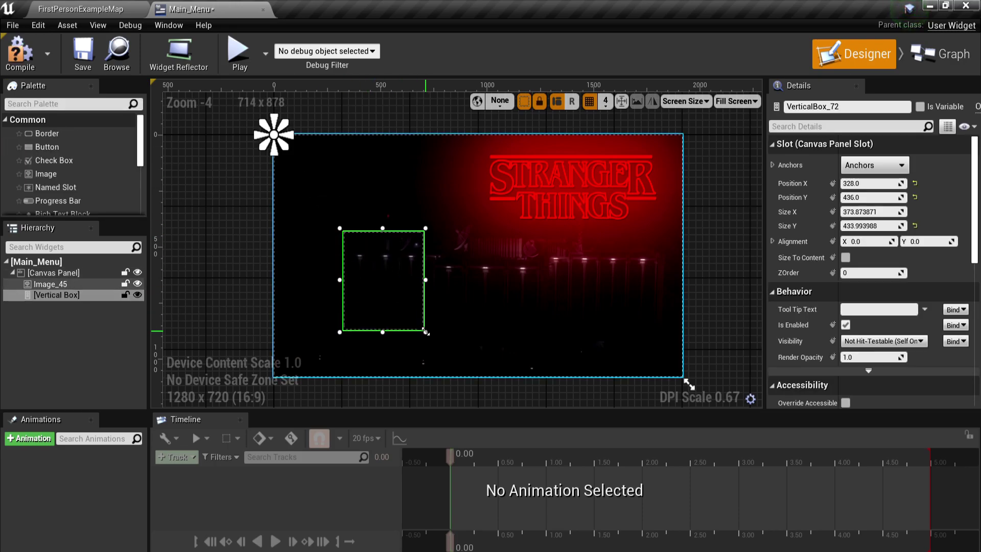
left_click_drag(397, 292, 409, 267)
left_click_drag(440, 265, 444, 265)
right_click_drag(387, 243, 395, 247)
left_click_drag(395, 248, 400, 277)
left_click_drag(51, 147, 68, 296)
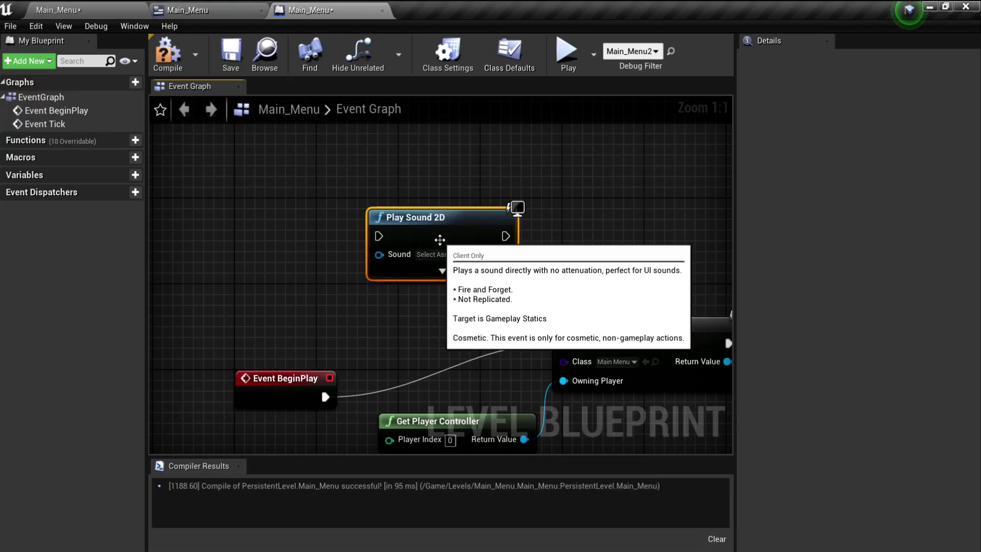
Save the Main_Menu level blueprint, switch to Notepad, and note down the value 91.350204
key("ctrl+s")
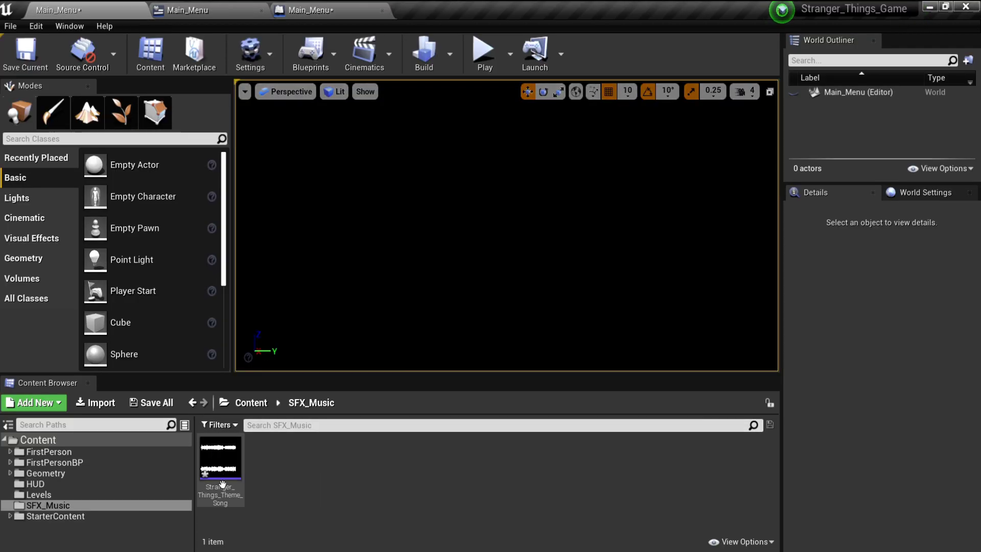
key("alt+Tab")
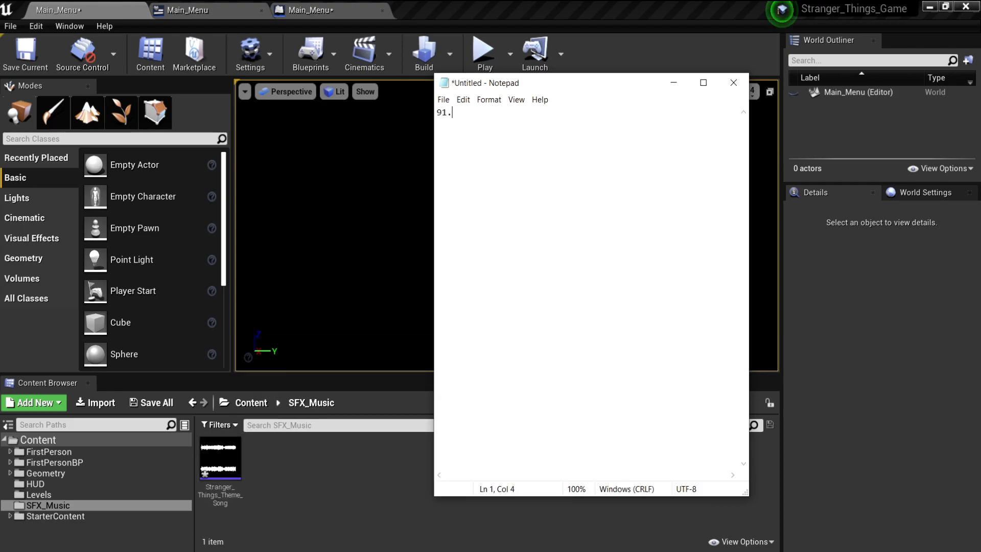
type("350204")
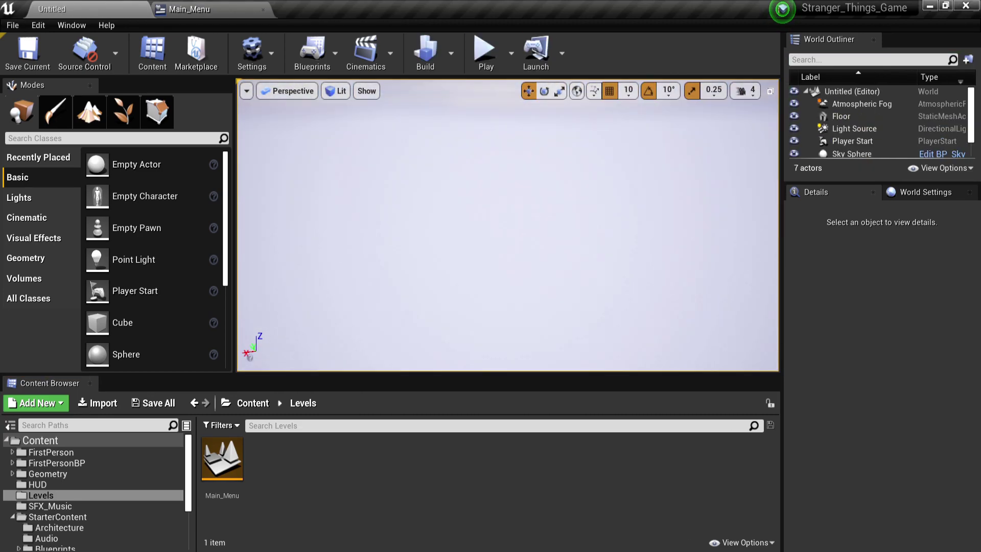
Open the Save Level As dialog for the new untitled level with the Levels folder as destination
right_click_drag(508, 224, 608, 224)
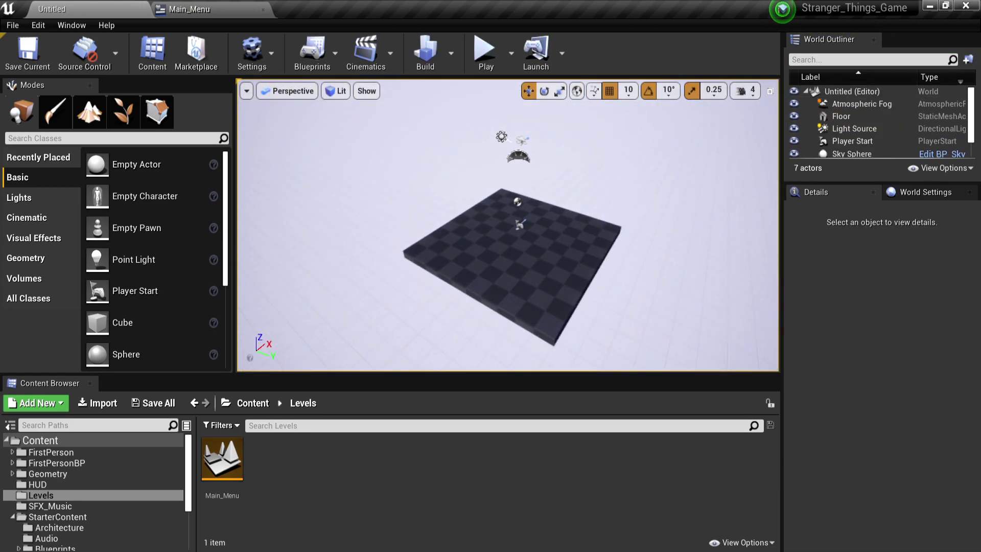
left_click(13, 25)
left_click(55, 94)
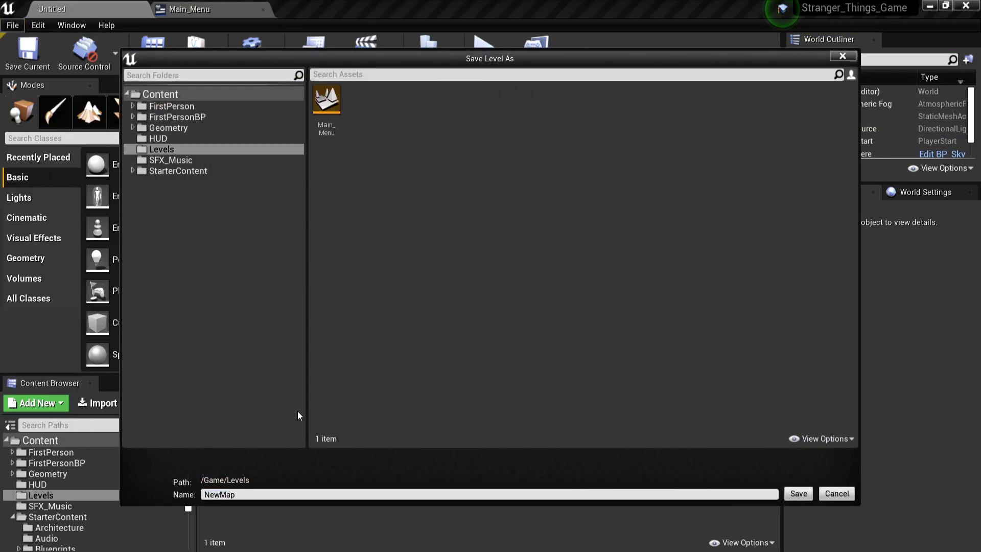
Connect an Open Level node with level name Hawkins to the On Clicked (Play) event and compile the widget
left_click_drag(388, 306, 523, 317)
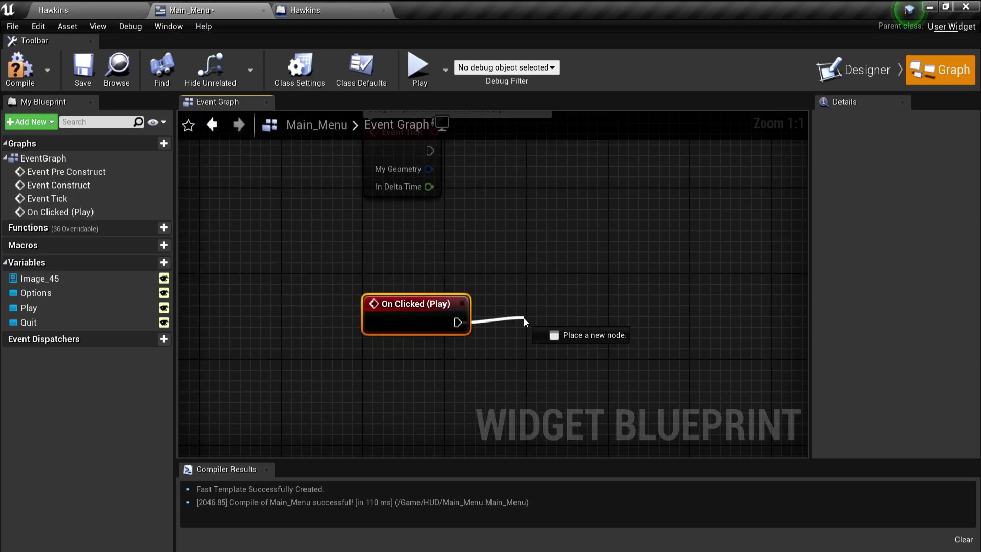
type("open le")
key("Return")
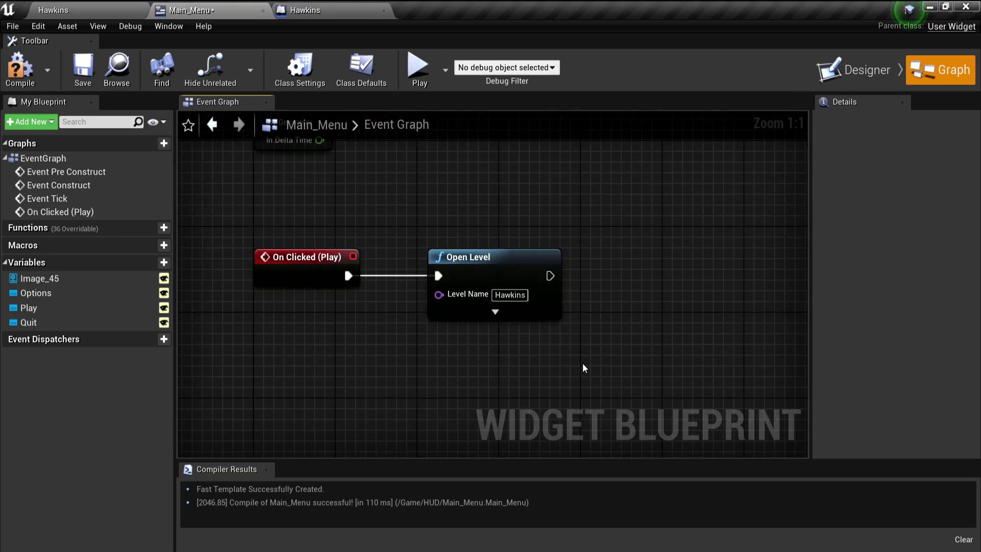
key("F7")
Return to the widget Designer, select another menu button, and add a click event for it
right_click_drag(647, 306, 575, 332)
left_click(854, 71)
left_click(401, 285)
scroll(946, 341, "down", 10)
left_click(913, 340)
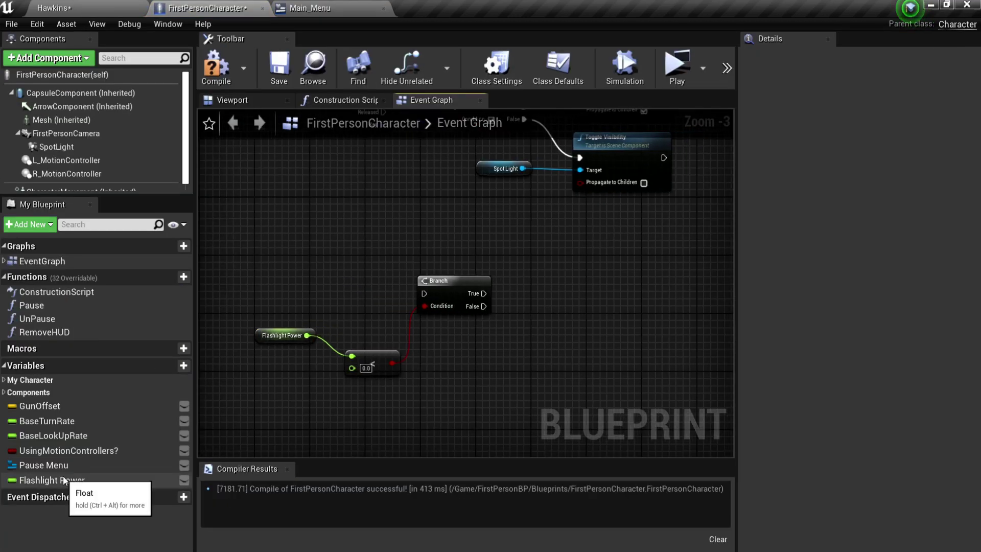
Create a Boolean variable Flashlight Off On and set it after both Toggle Visibility nodes, ticked on the Branch's True path
type("Flashlight Off On")
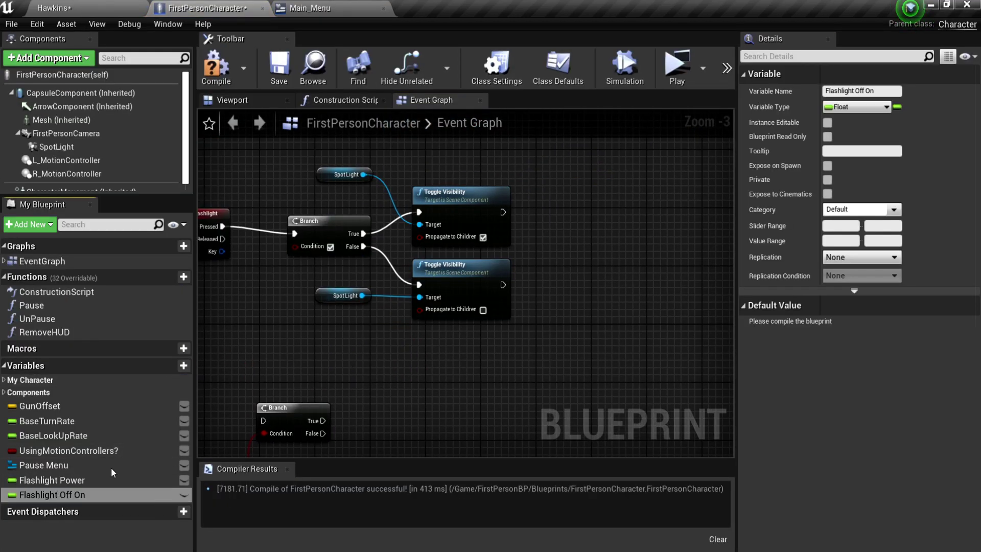
left_click_drag(52, 495, 551, 210)
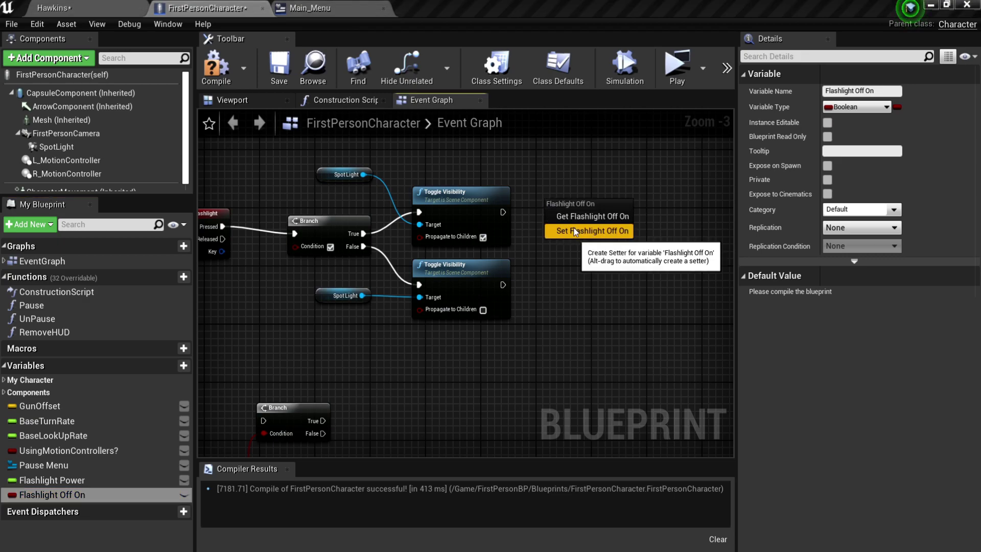
left_click(593, 228)
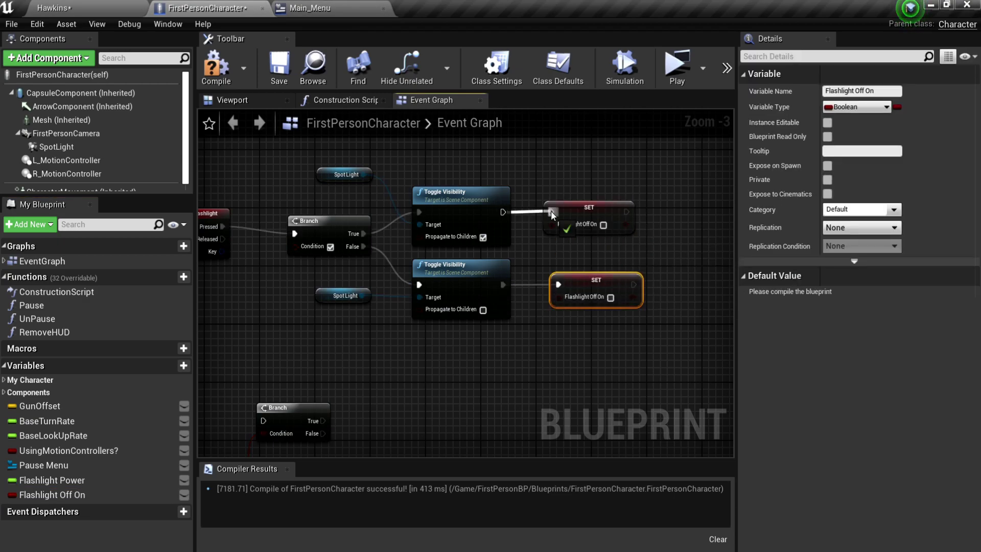
left_click(603, 227)
Place an unticked Set Flashlight Off On node on the True path of the Branch that checks Flashlight Power
right_click_drag(450, 373, 576, 294)
left_click(513, 339)
left_click_drag(52, 495, 443, 343)
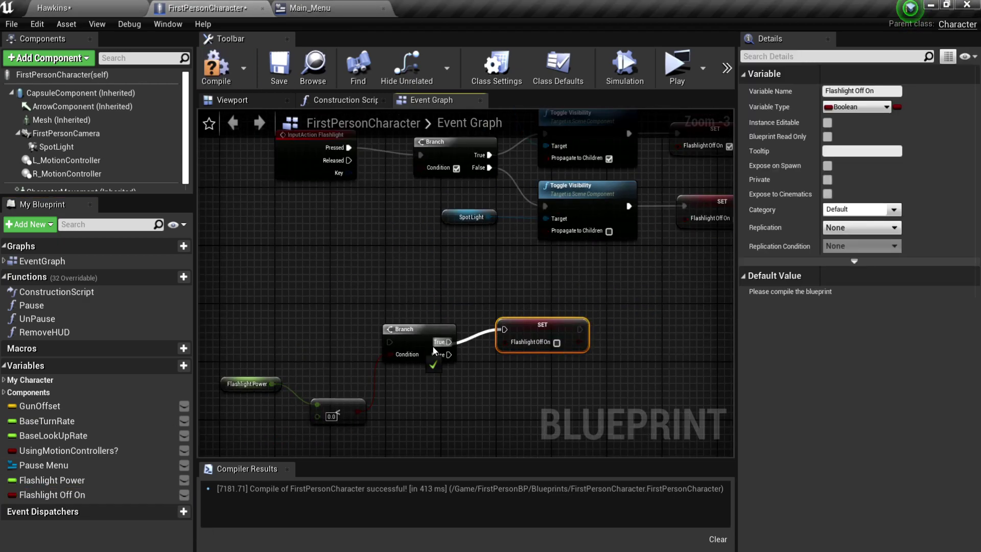
Add an Event Tick that runs through a Sequence into the Flashlight Power Branch, and compile and save the blueprint
right_click_drag(301, 317, 468, 276)
scroll(467, 278, "up", 2)
right_click(469, 281)
type("tick")
left_click(516, 174)
left_click_drag(510, 308, 467, 285)
left_click(552, 457)
right_click_drag(634, 223, 415, 176)
left_click(216, 67)
left_click(280, 69)
right_click_drag(402, 291, 317, 373)
right_click_drag(535, 313, 510, 313)
right_click_drag(490, 199, 464, 427)
left_click_drag(240, 204, 434, 276)
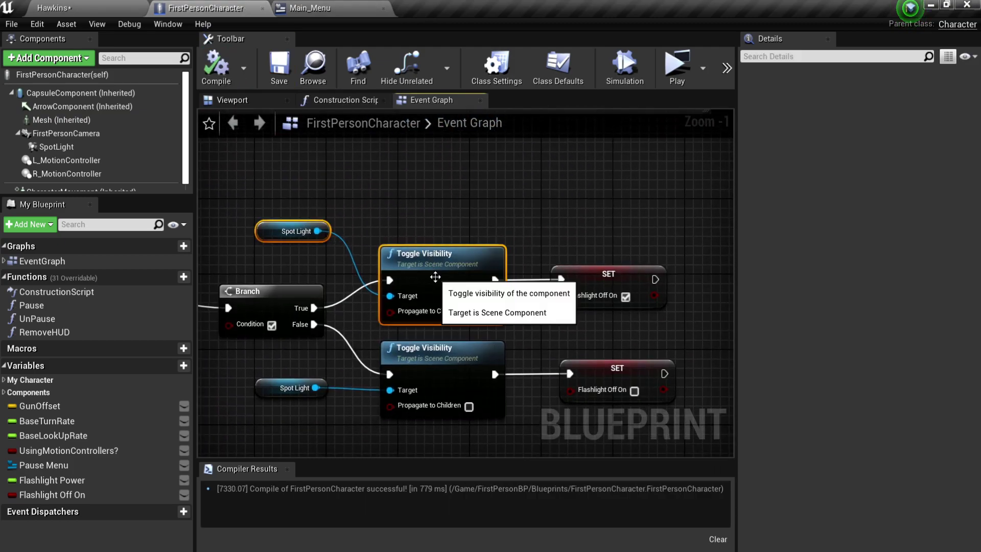
key("ctrl+c")
right_click_drag(463, 452, 465, 172)
key("ctrl+v")
left_click_drag(396, 149, 555, 220)
key("Delete")
Add a Set Visibility node targeting the Spot Light after the unticked Set Flashlight Off On node
left_click_drag(434, 249, 486, 258)
type("set activ")
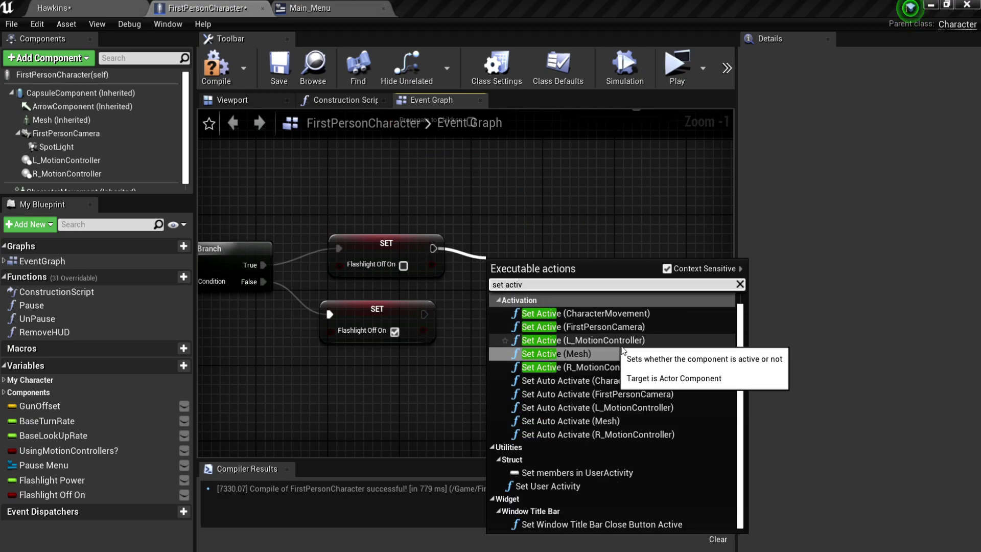
left_click_drag(524, 285, 503, 296)
key("BackSpace")
type("visibility")
left_click(567, 430)
right_click_drag(565, 429, 543, 437)
left_click_drag(525, 300, 555, 247)
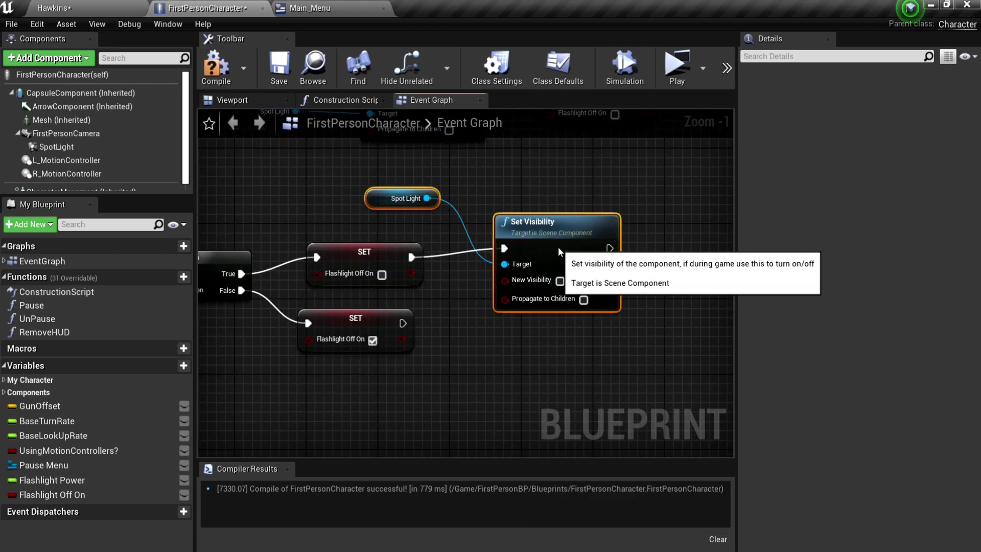
Duplicate the Spot Light and Set Visibility nodes and connect the copy to the ticked Set Flashlight Off On node
key("ctrl+c")
key("ctrl+v")
left_click_drag(369, 298, 351, 403)
left_click_drag(516, 328, 404, 323)
right_click_drag(453, 300, 491, 283)
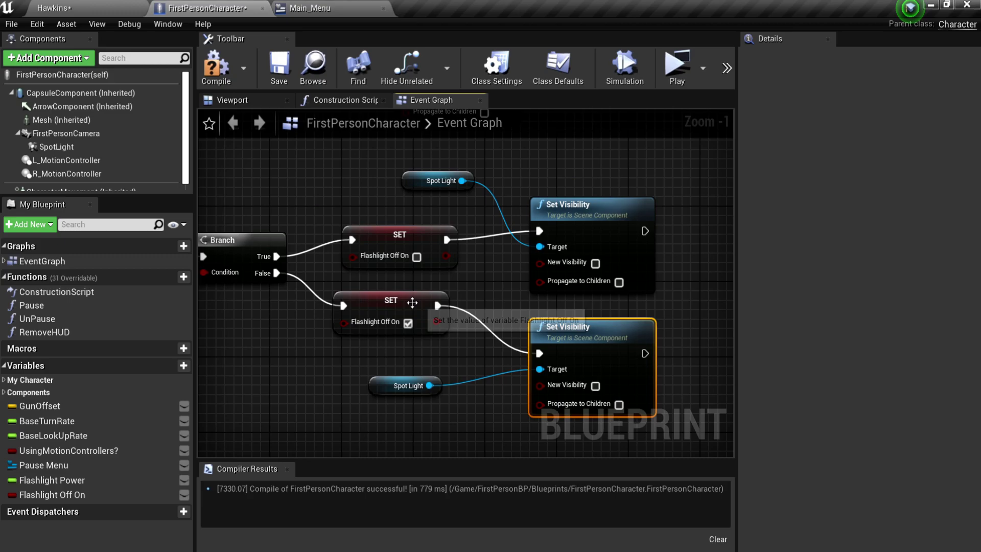
Place a Flashlight Power variable node in the graph above the Event Tick's Sequence node
right_click_drag(577, 410, 502, 347)
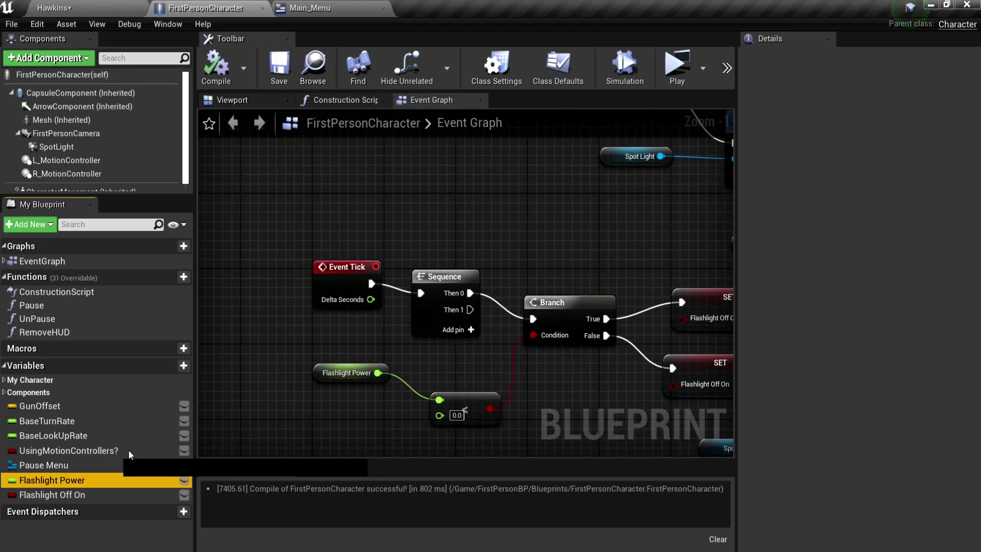
left_click_drag(51, 480, 427, 208)
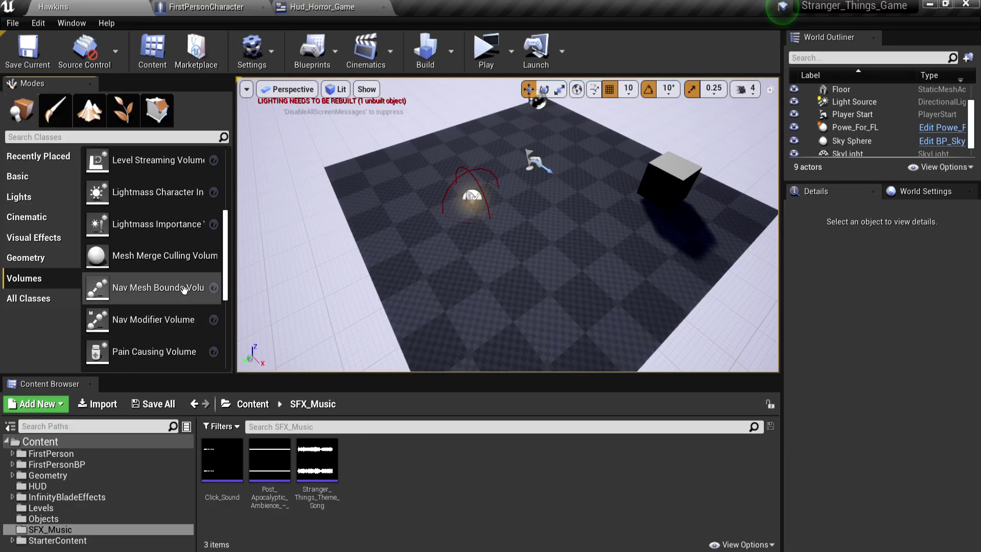
Place a Nav Mesh Bounds Volume over the floor of the Hawkins level
left_click_drag(184, 289, 509, 257)
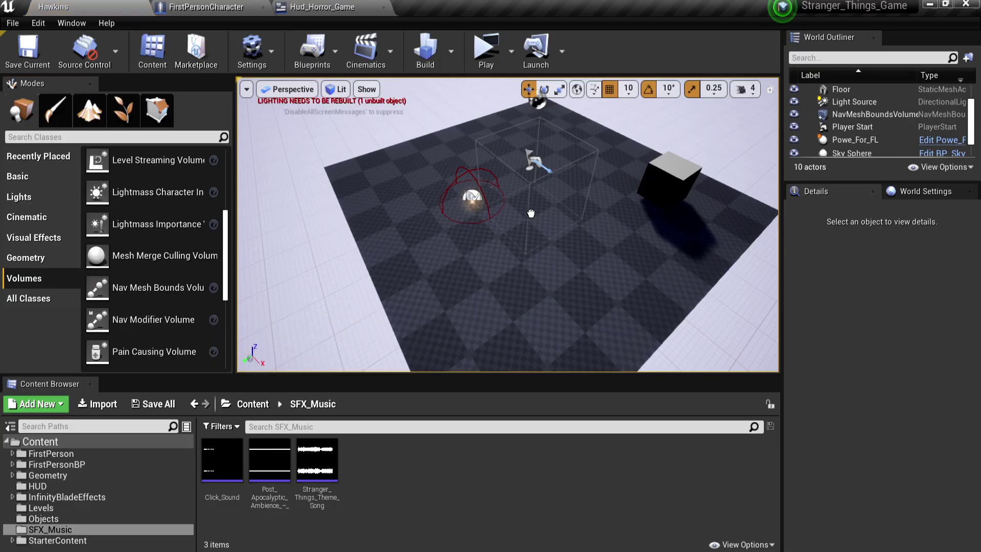
left_click_drag(531, 213, 532, 213)
left_click(31, 179)
right_click_drag(340, 227, 276, 204)
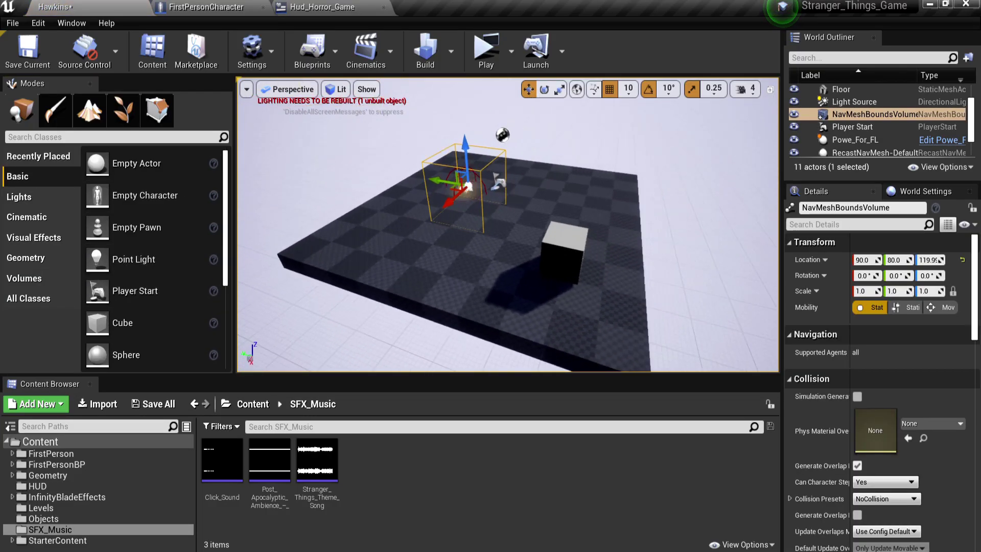
right_click_drag(368, 256, 379, 255)
Scale the Nav Mesh Bounds Volume to 6.0 on all three axes
left_click(926, 291)
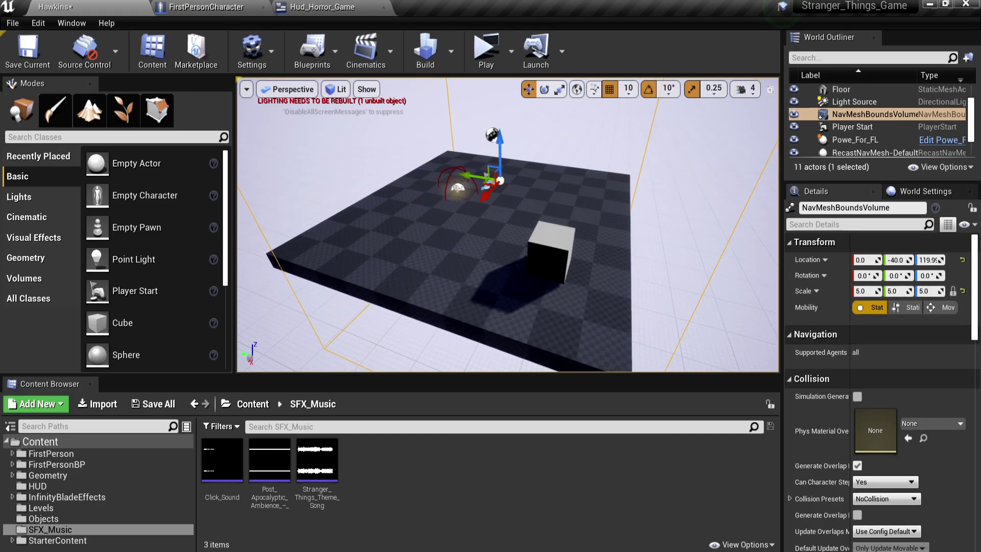
left_click(926, 291)
type("6")
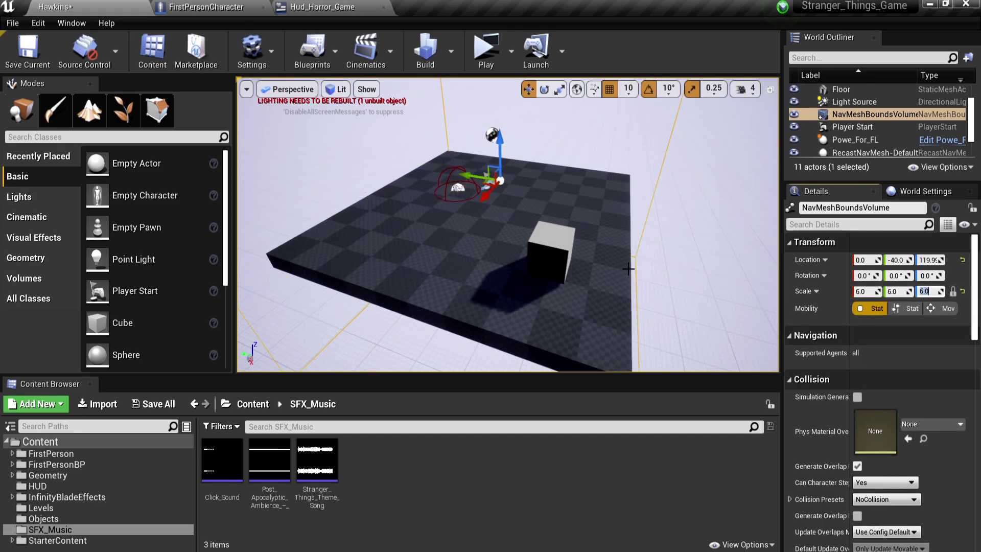
Display the navigation mesh preview and inspect its coverage of the floor
right_click_drag(635, 226, 645, 182)
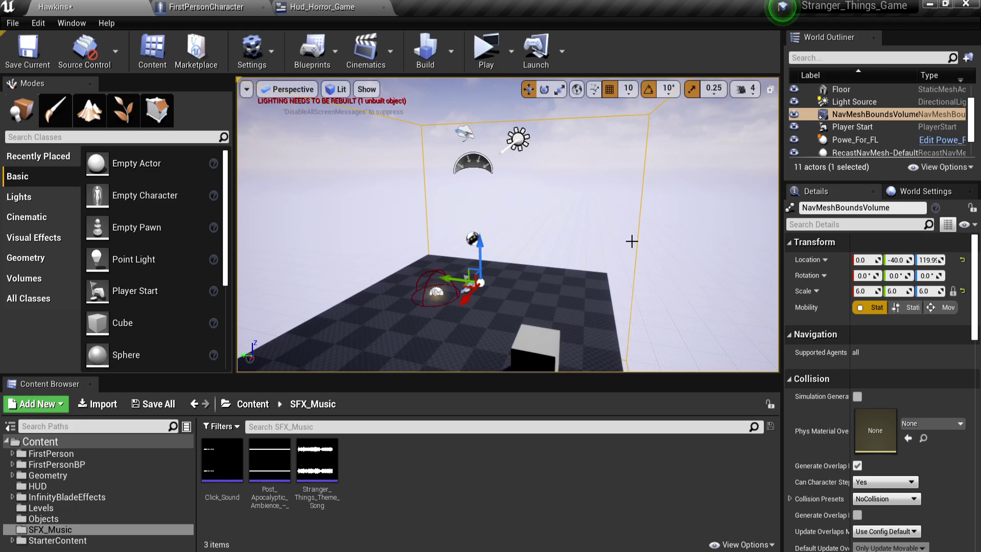
key("p")
right_click_drag(632, 242, 439, 286)
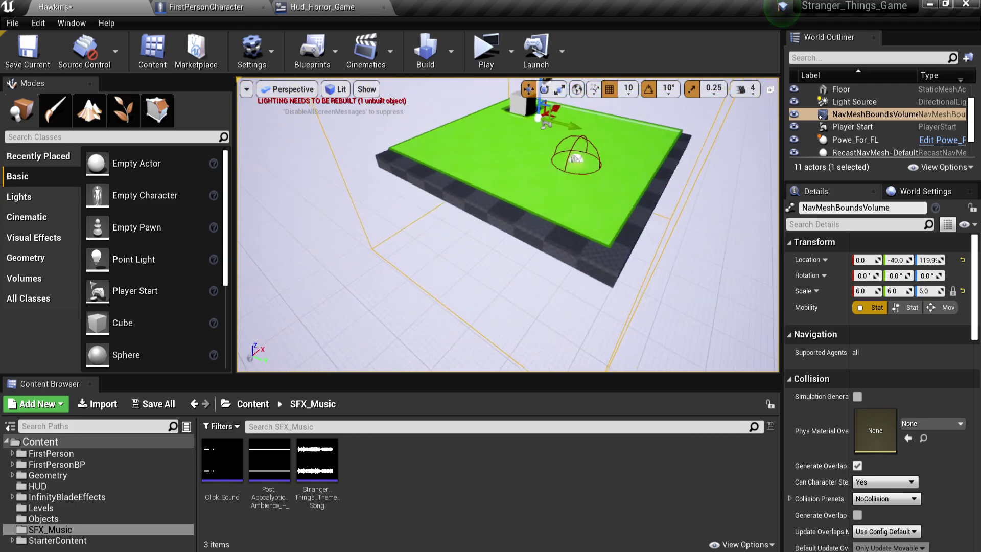
right_click_drag(675, 230, 721, 240)
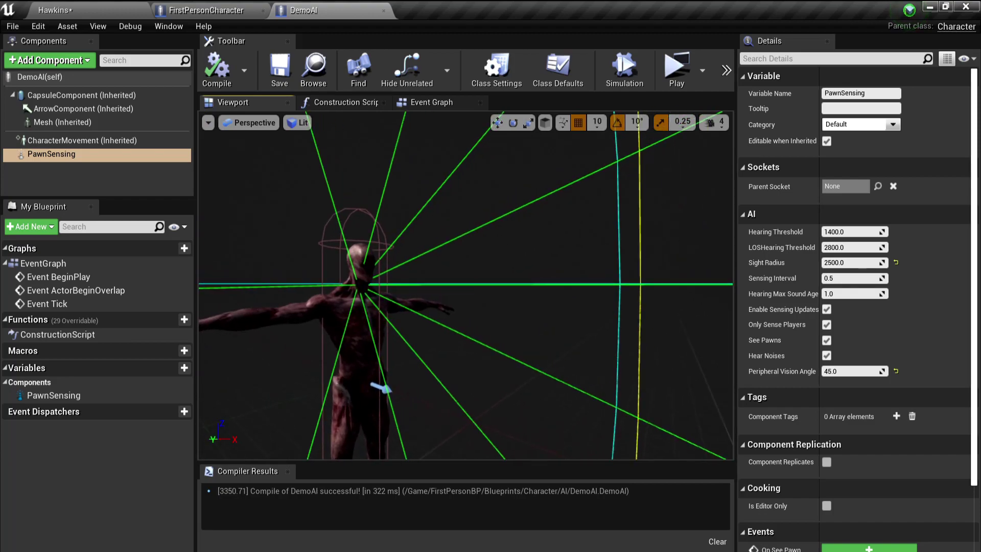
scroll(465, 287, "up", 5)
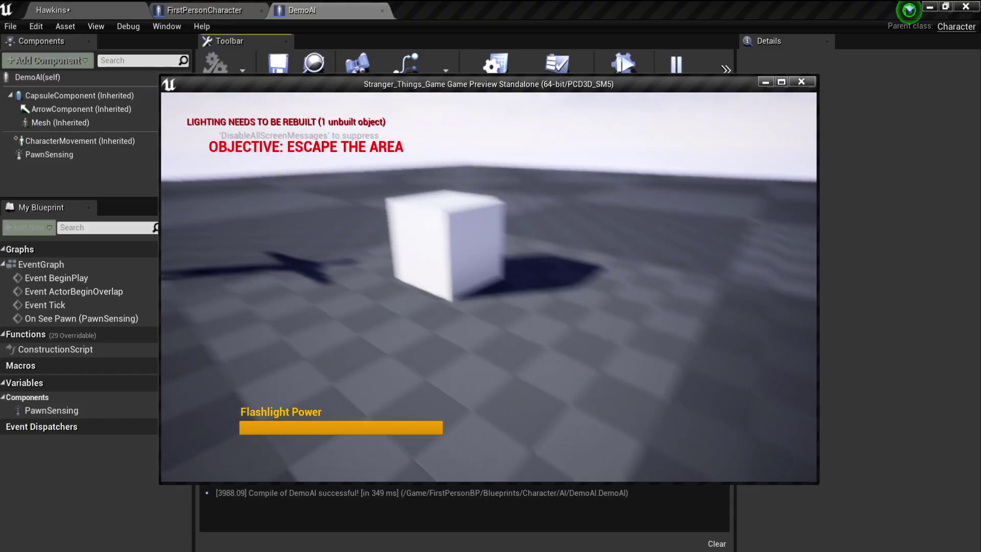
Move the player sideways in the game preview to test the level with the DemoAI
key("d")
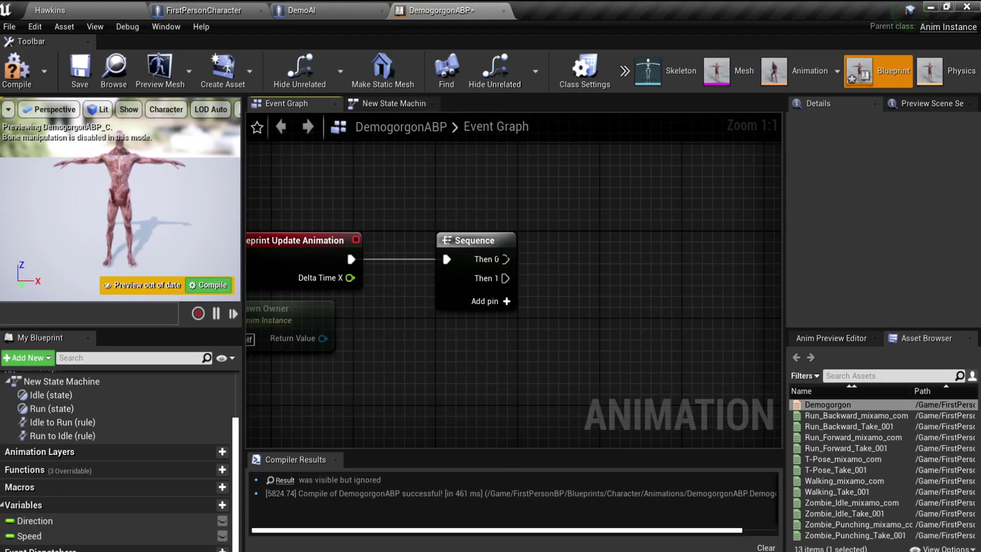
Connect a Cast To DemoAI node to the Sequence's Then 0 output with Get Player Character as its object, and compile
left_click_drag(506, 259, 613, 257)
type("cast to demoai")
left_click_drag(548, 311, 543, 236)
type("get player character")
left_click(18, 74)
Add a Calculate Direction node and supply its Base Rotation from a GetActorRotation node on As Demo AI
type("calculate direction")
left_click_drag(406, 227, 408, 434)
type("ge")
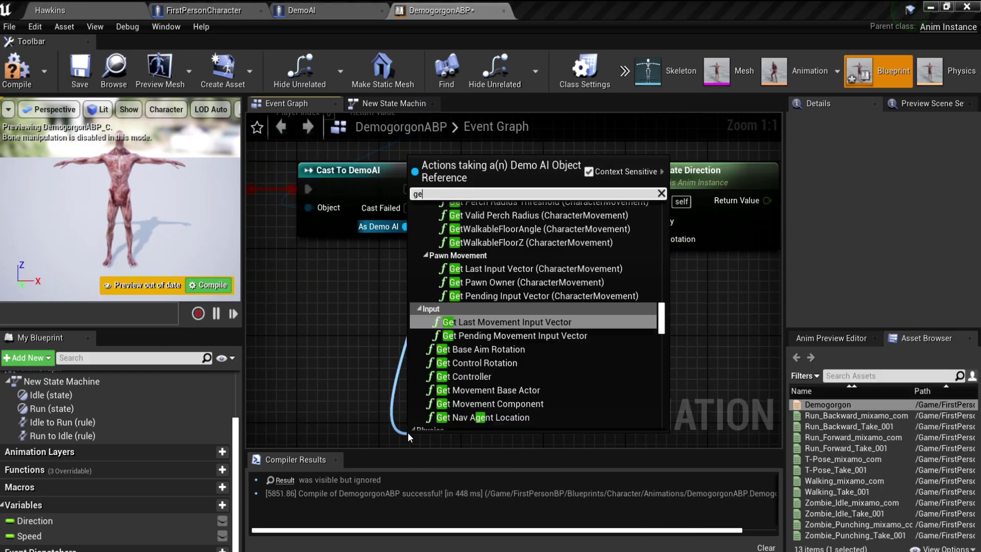
type("t actor rotation")
left_click_drag(537, 215, 449, 384)
Store the Calculate Direction result in the Direction variable and add a Vector Length node fed by Get Velocity
left_click_drag(469, 281, 550, 255)
type("set d")
left_click_drag(409, 372, 535, 355)
type("vector length")
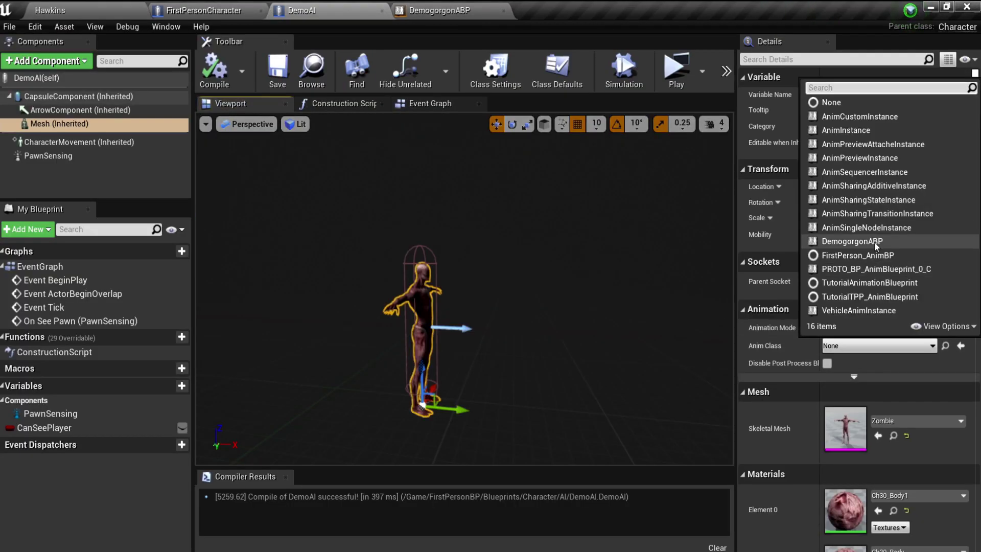
Assign DemogorgonABP as the Anim Class of the DemoAI mesh
left_click(859, 298)
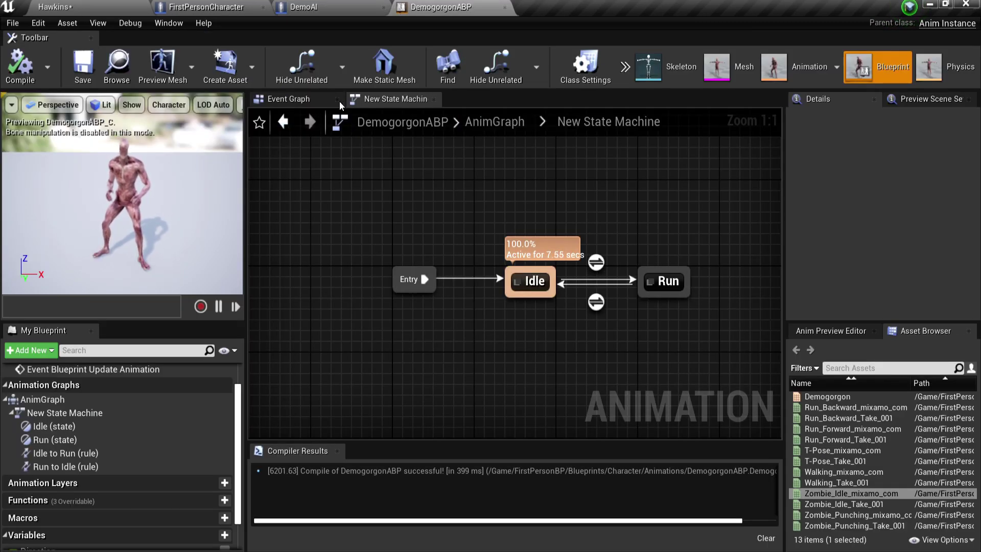
Replace Get Player Character with Try Get Pawn Owner as the object of Cast To DemoAI in the DemogorgonABP Event Graph
left_click(307, 100)
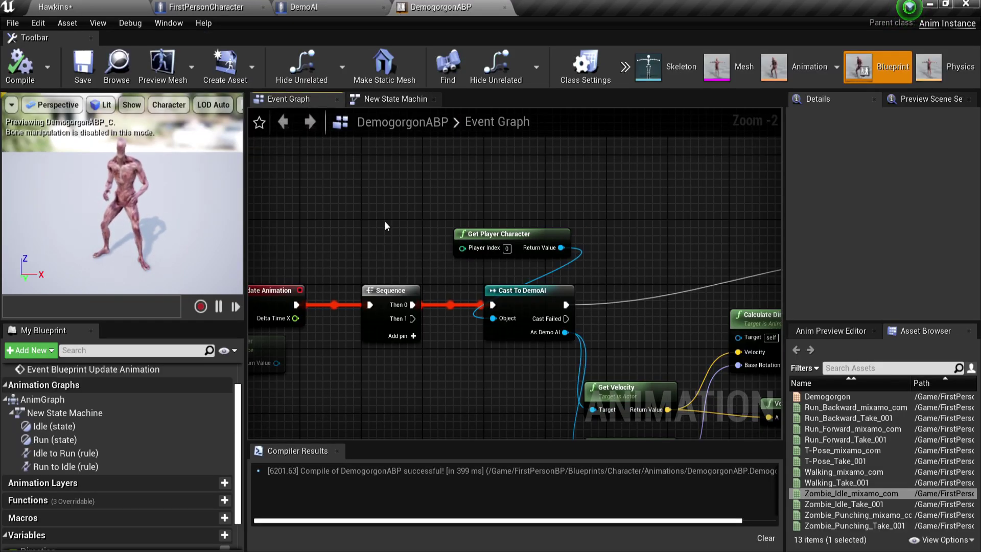
right_click_drag(388, 222, 380, 204)
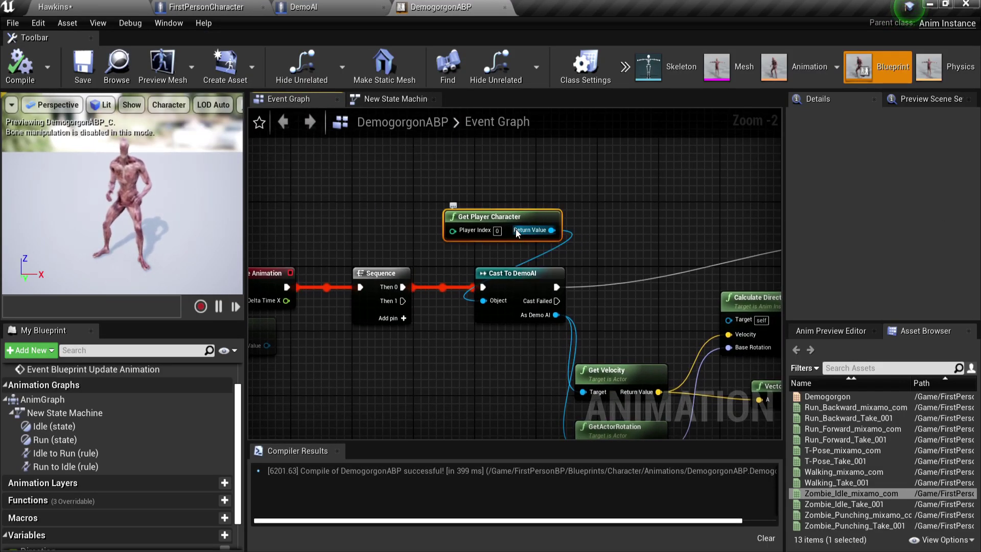
left_click_drag(507, 306, 498, 203)
type("try get pawn")
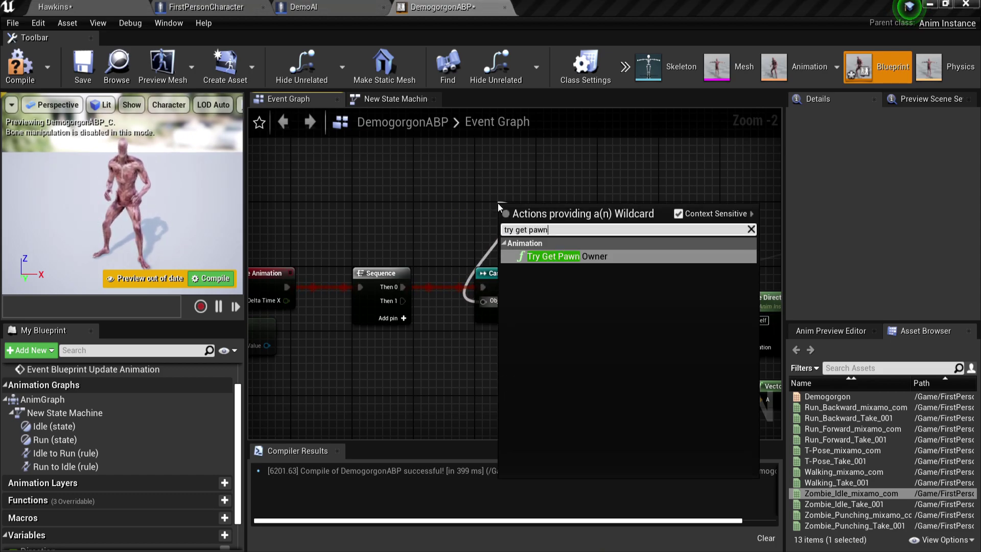
key("Return")
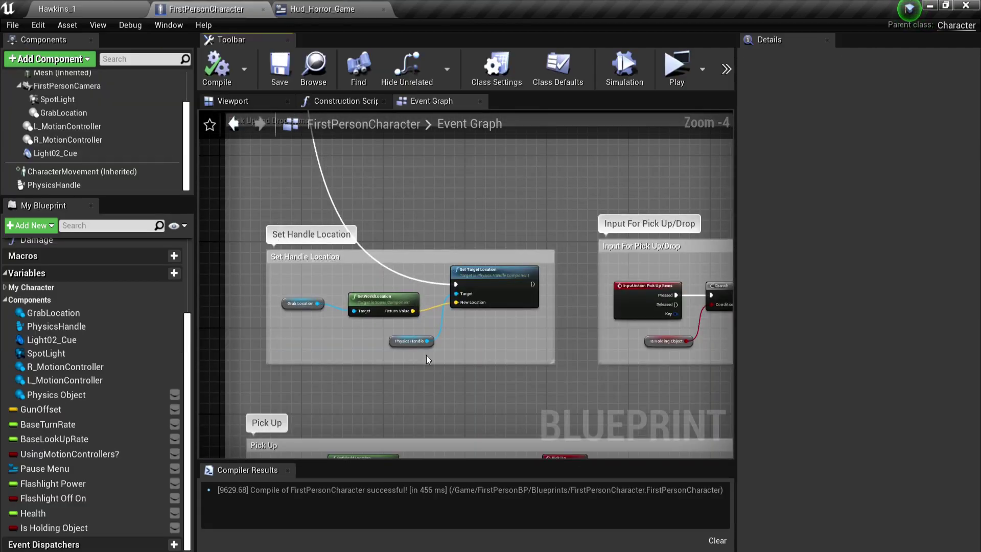
Review the character's Pick Up and Drop Items node groups and test the item interaction in a game preview
right_click_drag(358, 306, 445, 140)
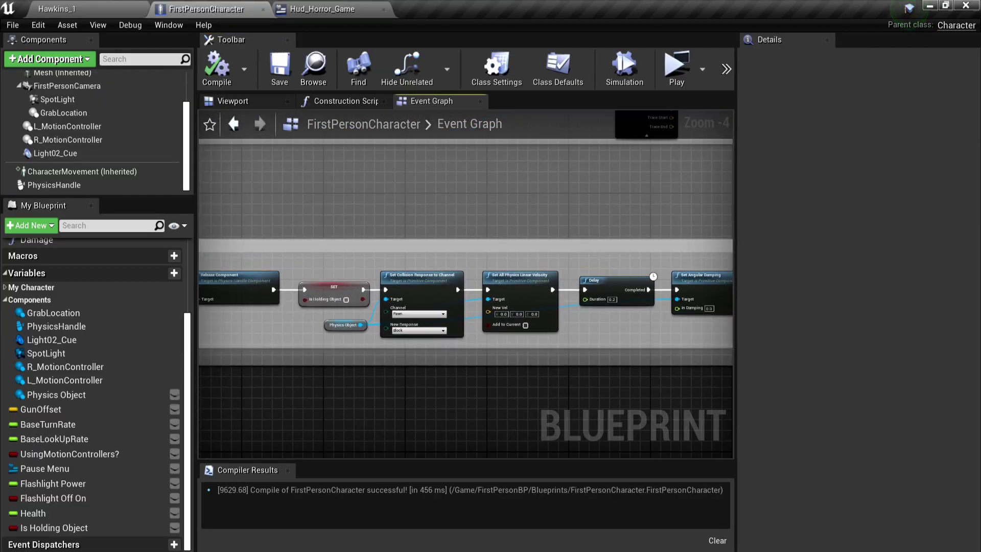
scroll(597, 249, "down", 7)
scroll(597, 249, "up", 1)
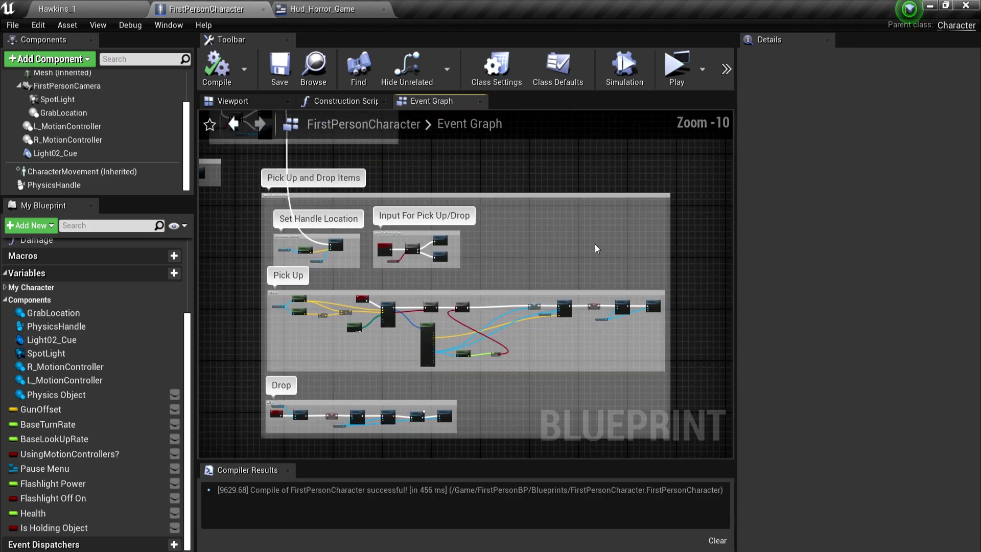
left_click(677, 66)
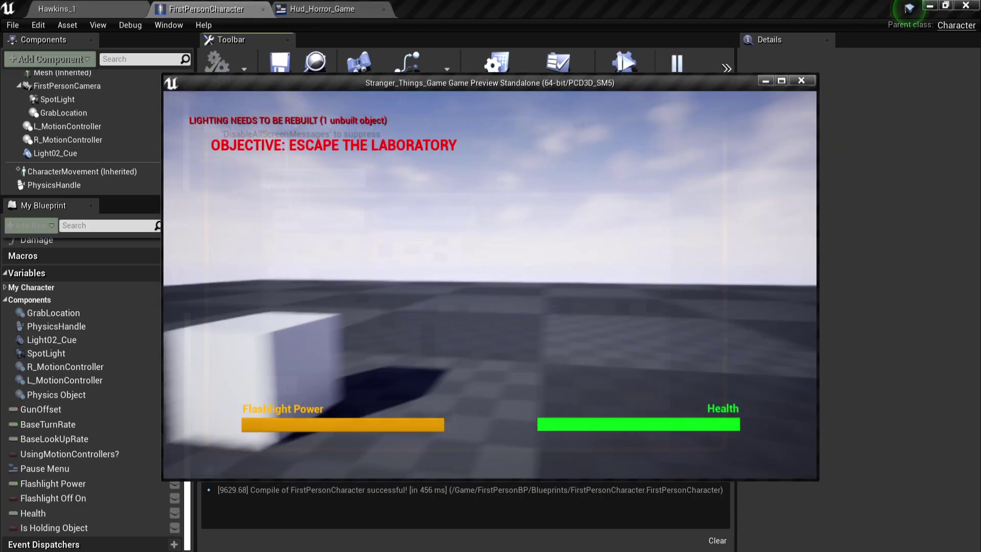
key("e")
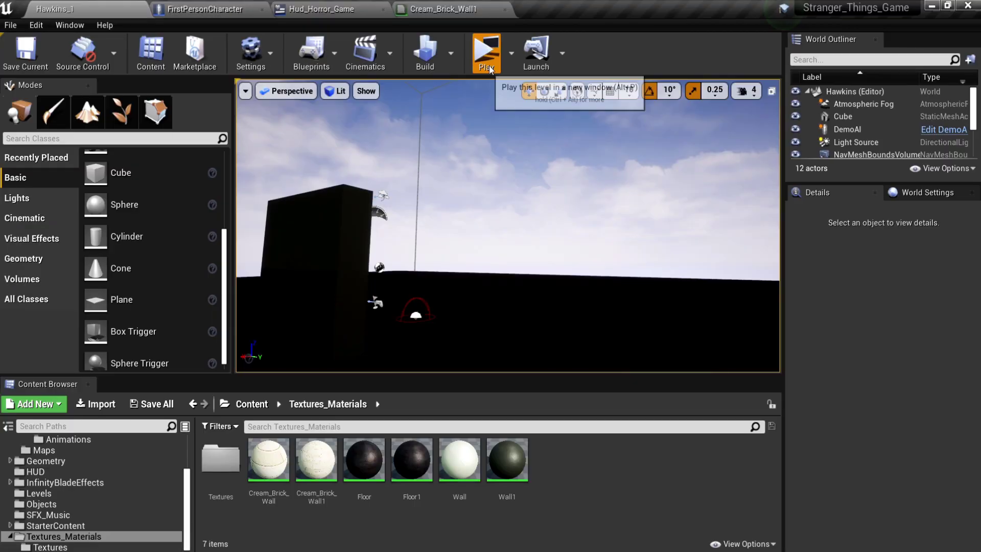
Run the Hawkins_1 level in a game preview to check the wall and floor materials
left_click(489, 65)
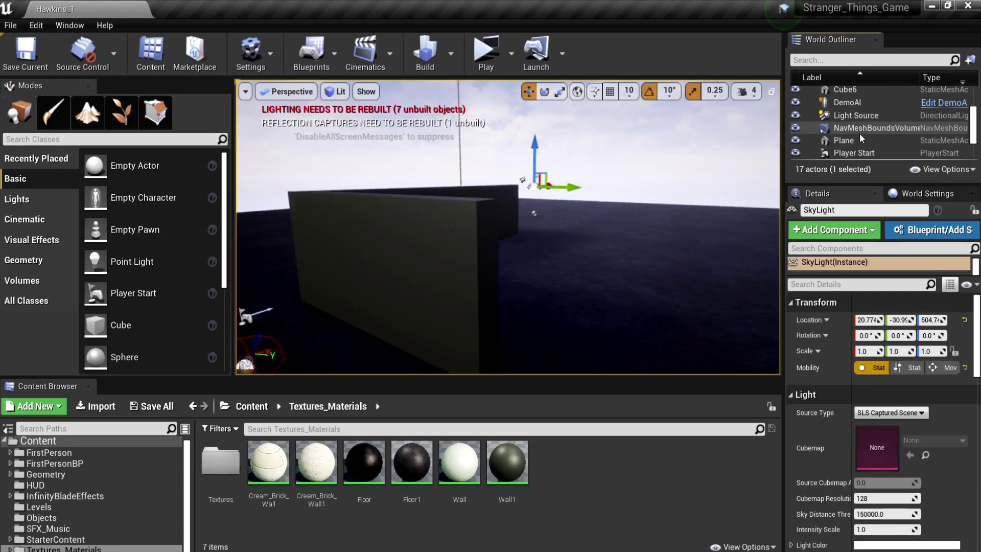
Set the intensity of the directional Light Source in Hawkins_1 to 0 lux
left_click(856, 116)
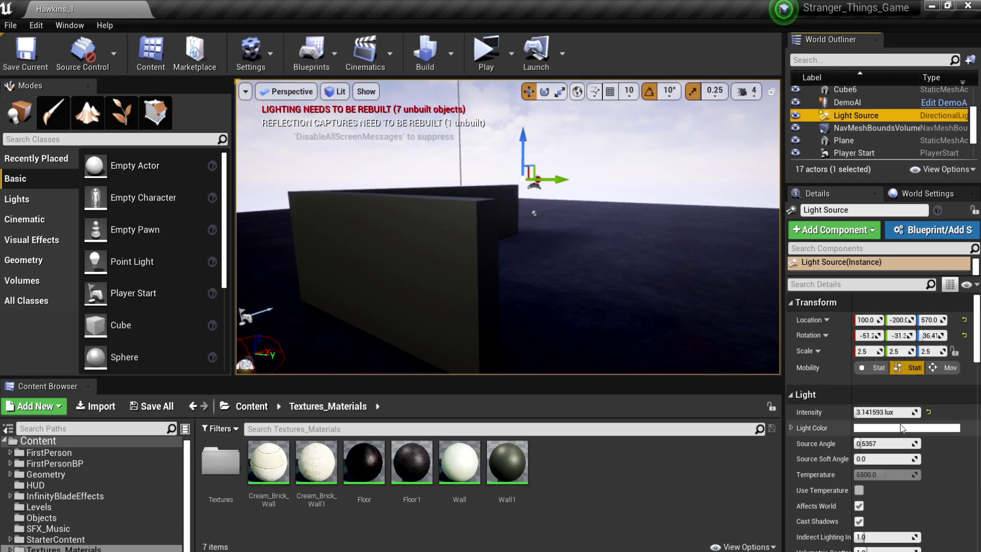
type("0")
key("Return")
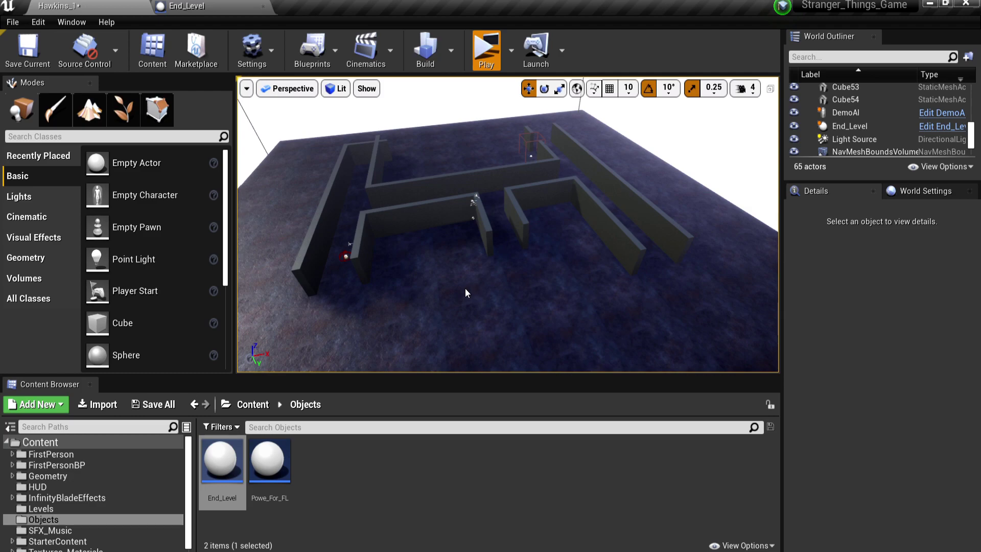
Walk forward in the game preview to test the Hawkins_1 wall layout
key("w")
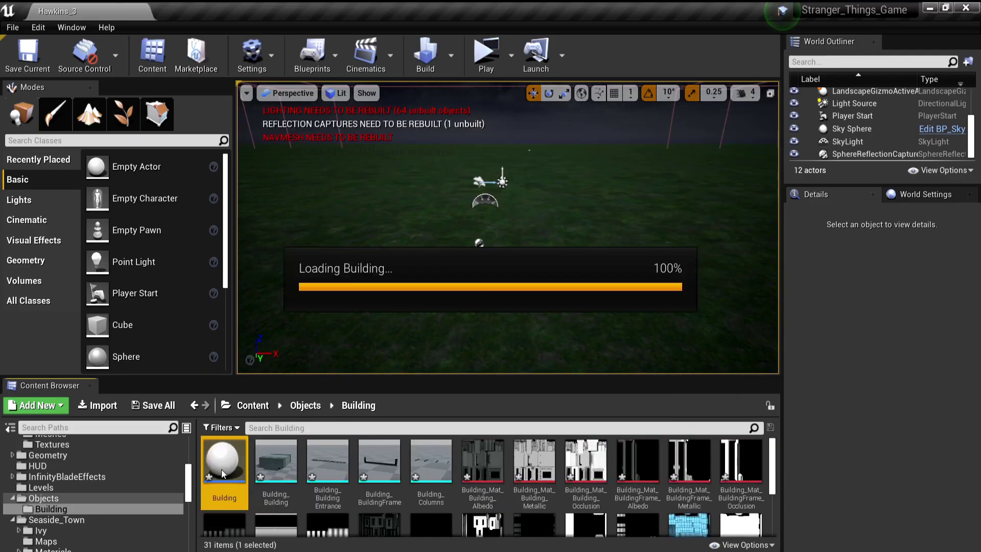
Scale the Building actor in the Hawkins_3 level to 20 on all axes
scroll(598, 480, "down", 3)
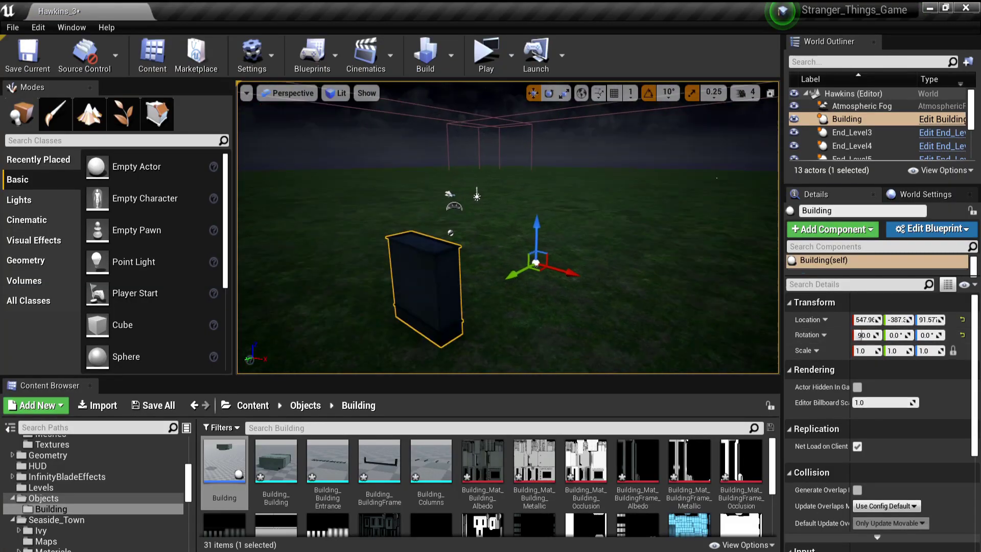
type("20")
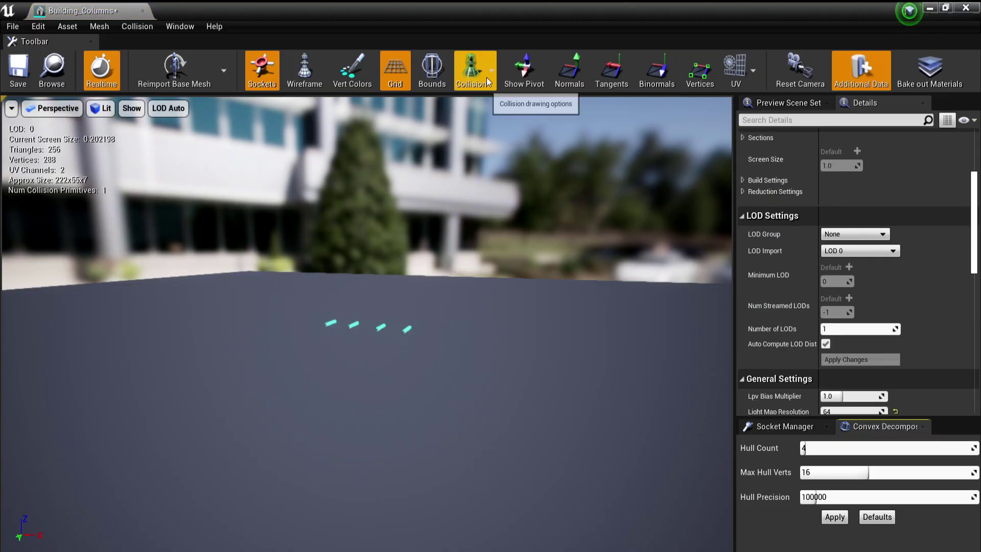
Switch a collision drawing option in the Building_Columns mesh preview to check its collision
left_click(471, 72)
left_click(494, 109)
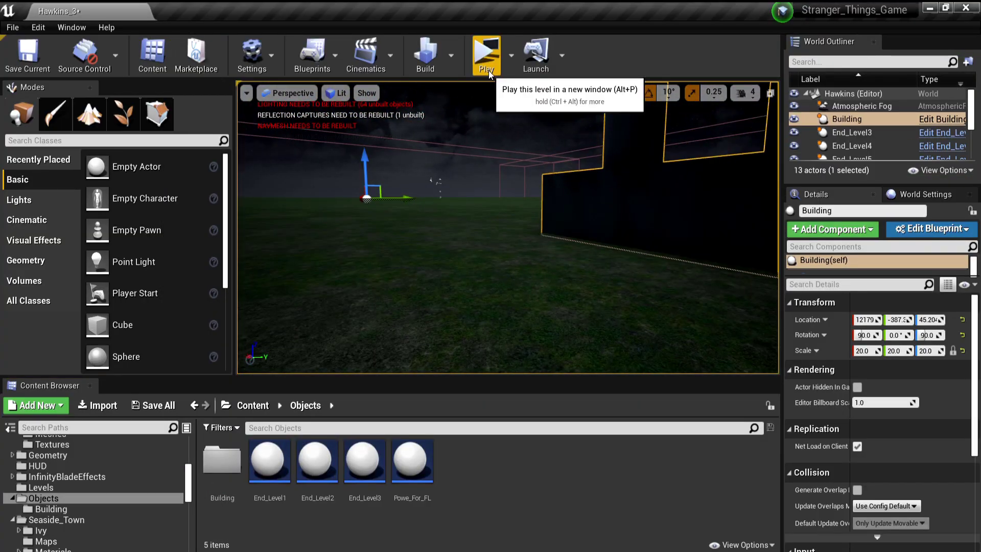
Play-test the Hawkins_3 level with the enlarged building
left_click(486, 51)
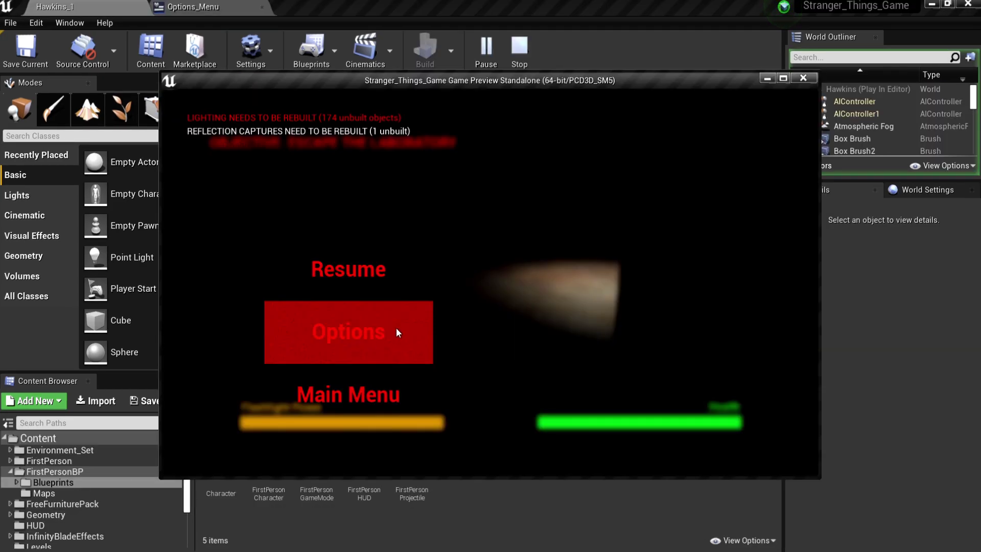
Open the options from the game's pause menu, set Graphical Quality to Low and try lowering and raising Post Processing
left_click(396, 327)
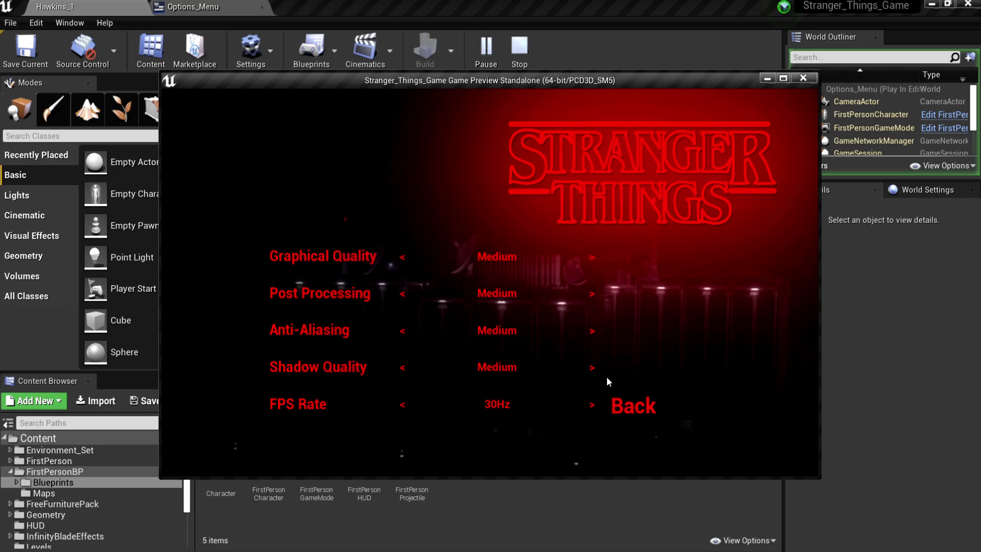
left_click(400, 259)
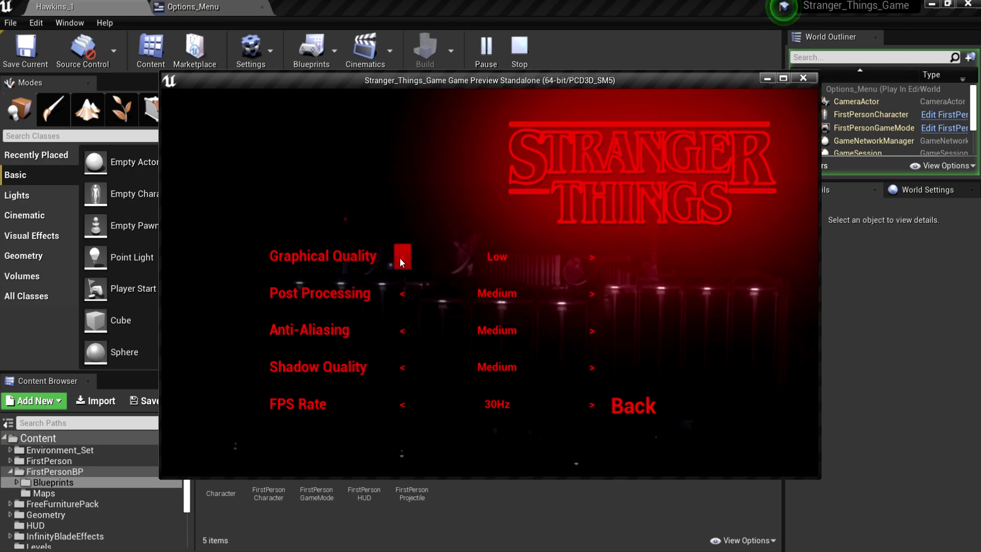
left_click(401, 296)
left_click(589, 293)
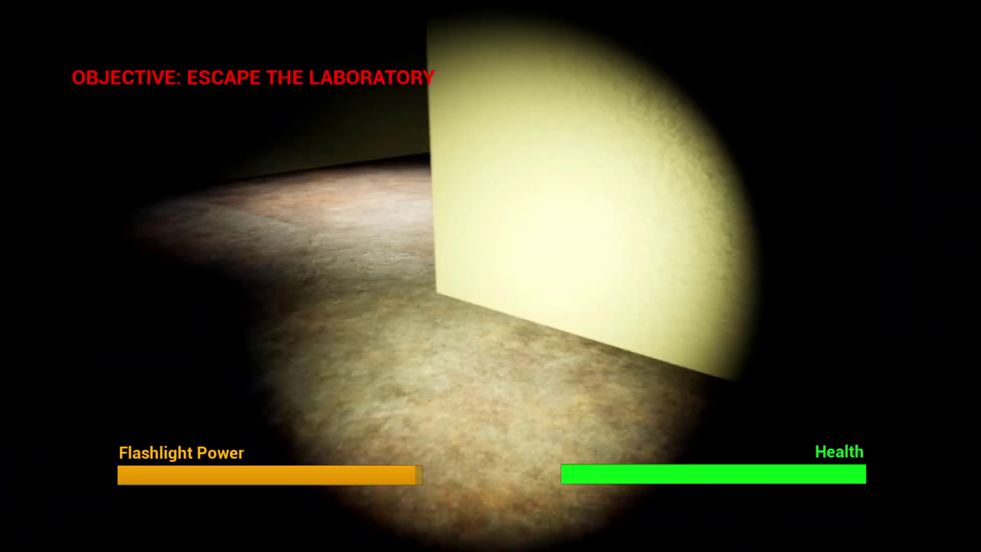
Play-test the laboratory level by toggling the flashlight and walking forward through the corridors with it on
key("f")
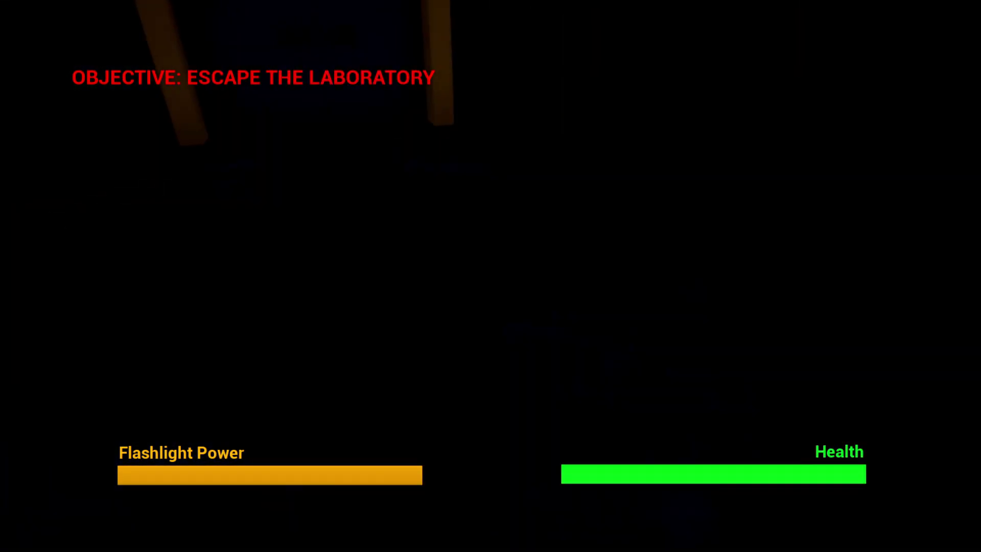
key("f")
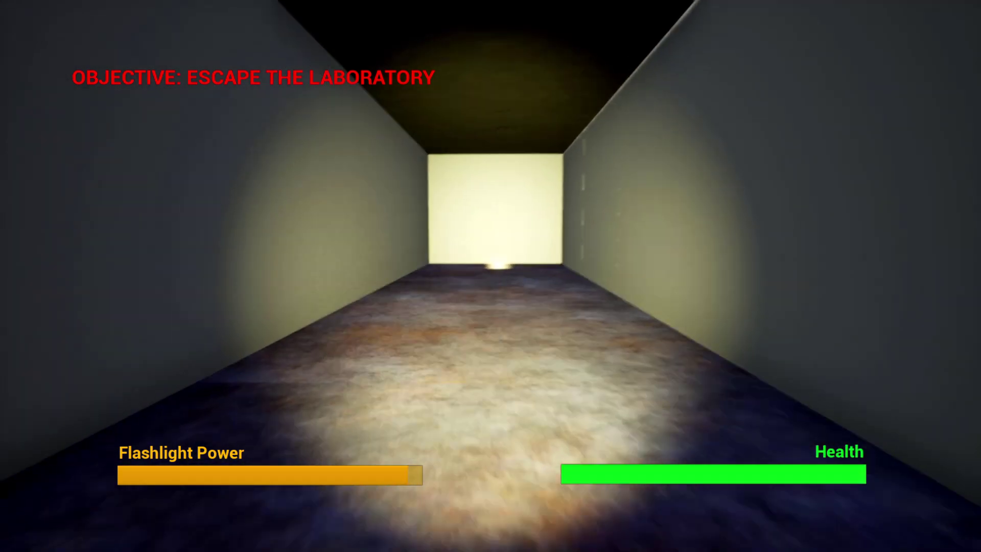
key("w")
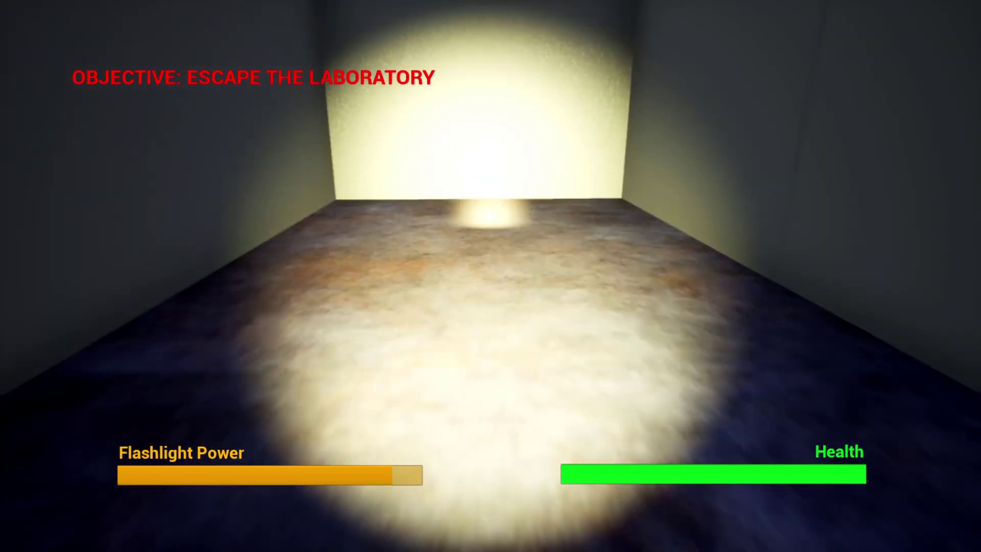
key("w")
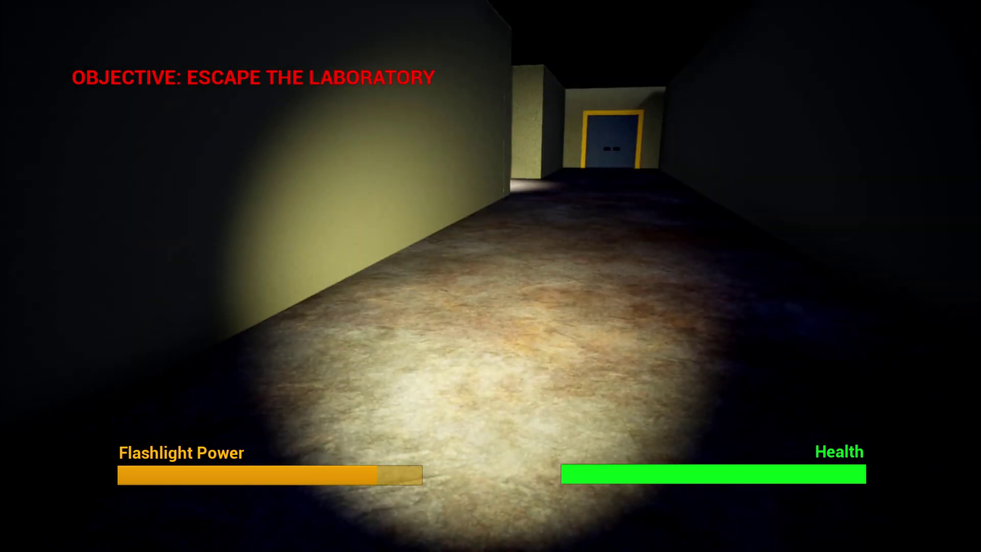